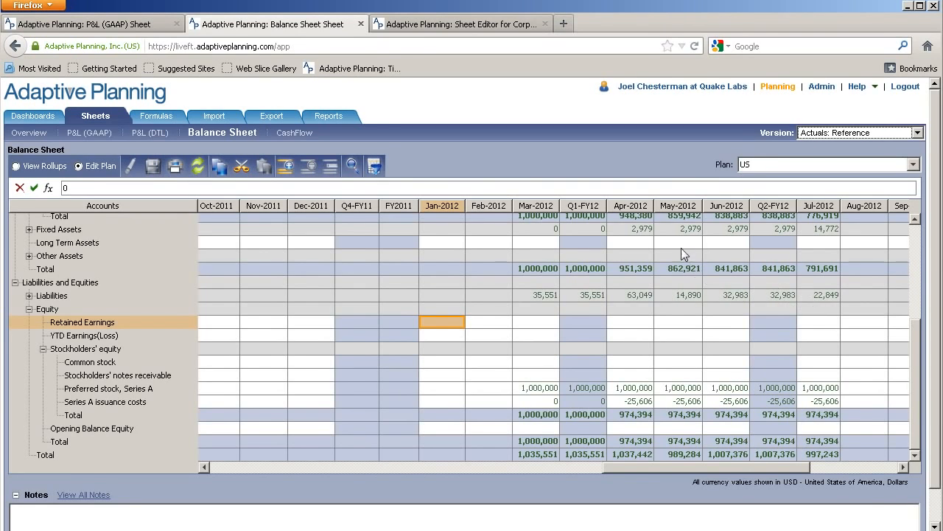
{"action": "left_click", "coordinate": [750, 168]}
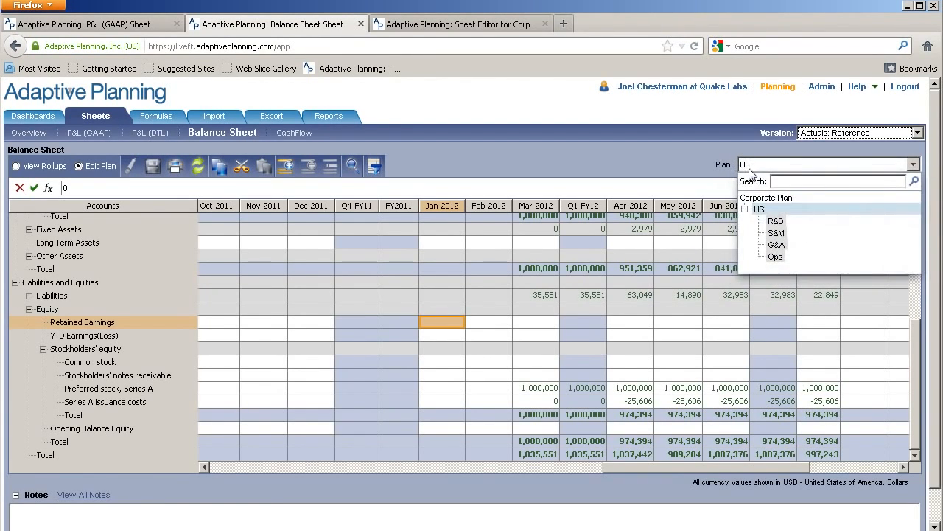
{"action": "left_click", "coordinate": [763, 211]}
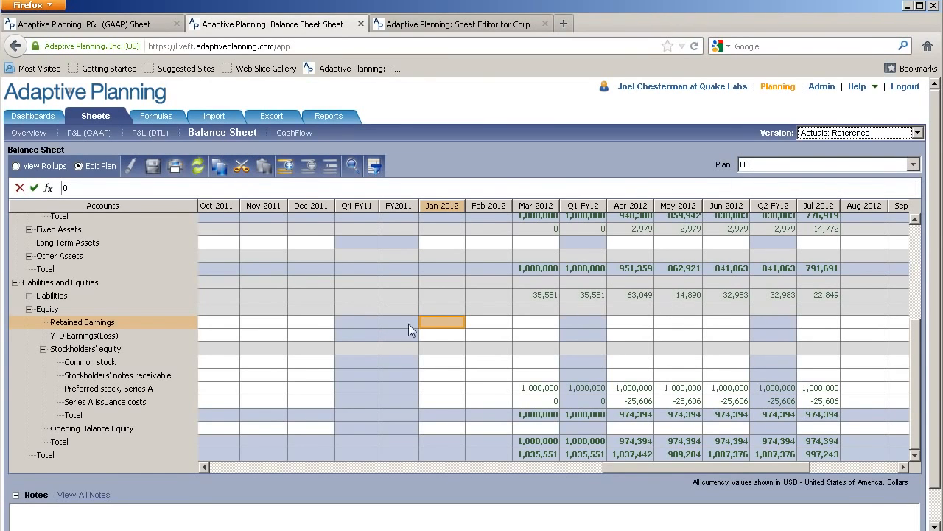
{"action": "left_click_drag", "start_coordinate": [411, 329], "coordinate": [534, 339]}
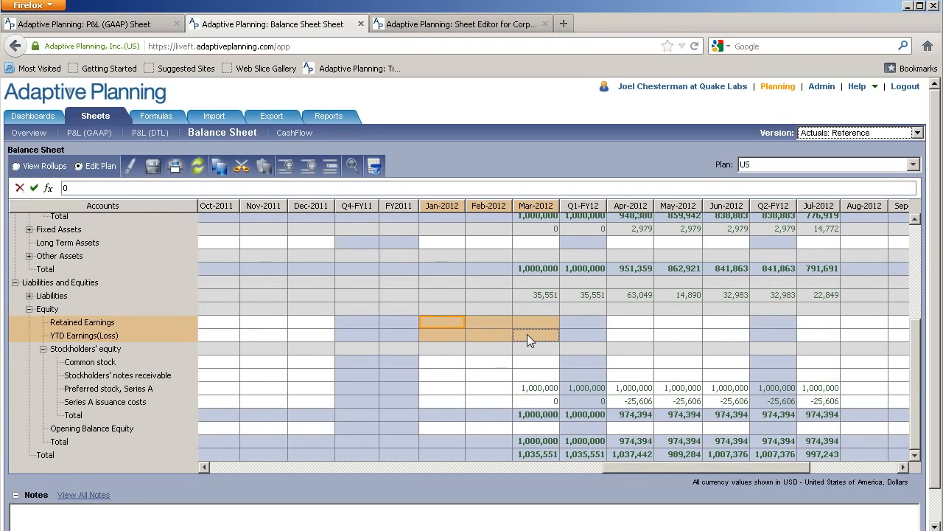
{"action": "left_click", "coordinate": [447, 322]}
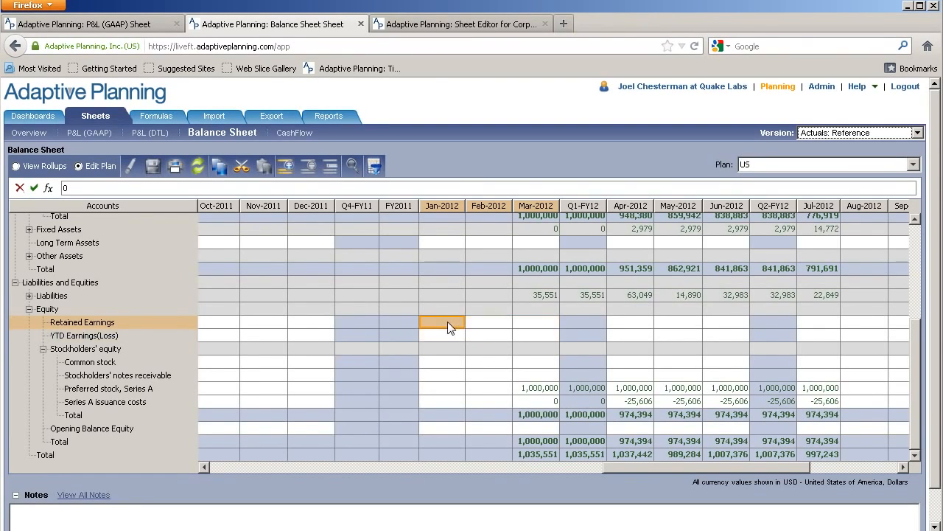
{"action": "left_click", "coordinate": [522, 324]}
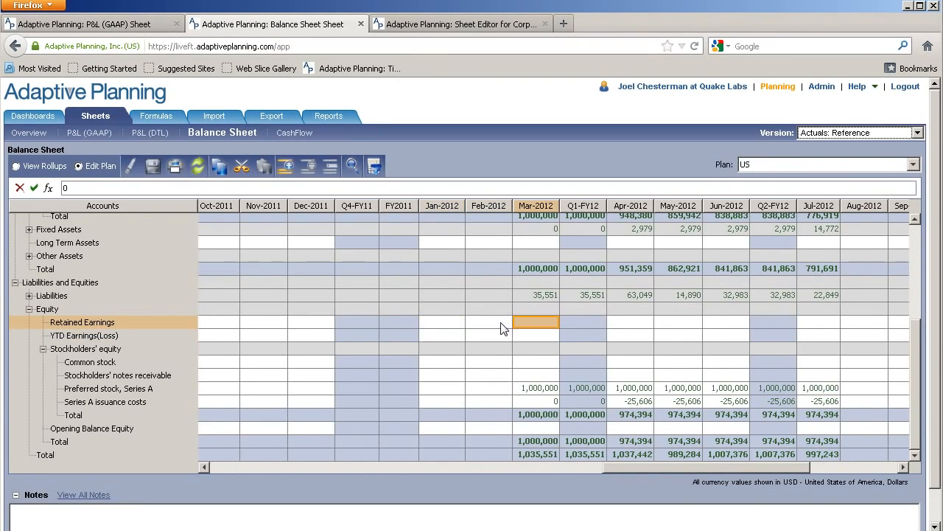
Start a formula for the Jan-2012 Retained Earnings cell in the Formula Assistant with the condition "if(fiscalmonth(this) = 1,"
{"action": "left_click", "coordinate": [454, 329]}
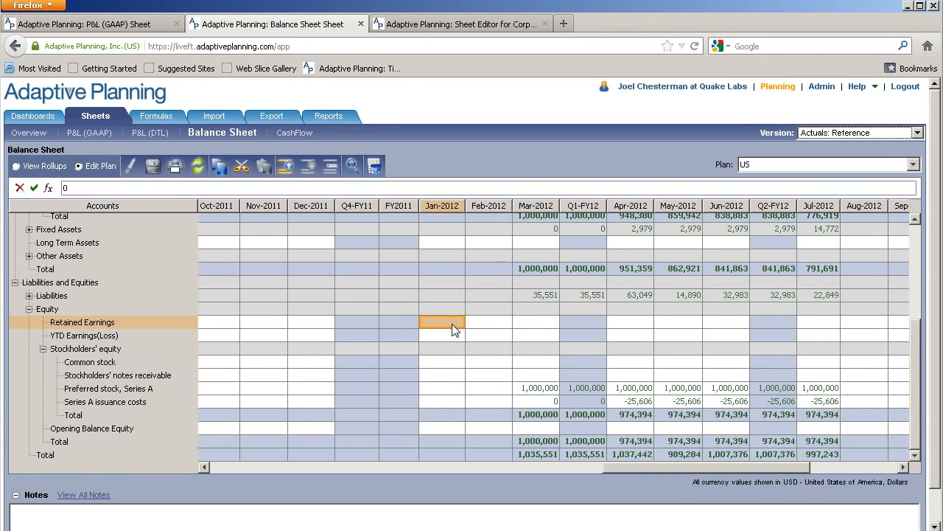
{"action": "left_click", "coordinate": [48, 188]}
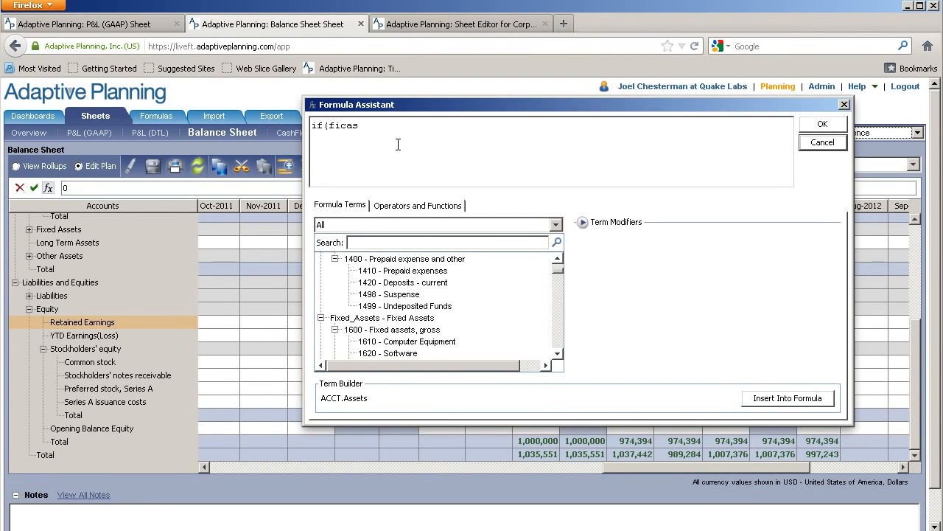
{"action": "type", "text": "if(fiscalmonth(this) = 1,"}
Insert the Retained_Earnings equity account with time this-1 as the formula's true result, followed by a plus sign
{"action": "left_click", "coordinate": [423, 224]}
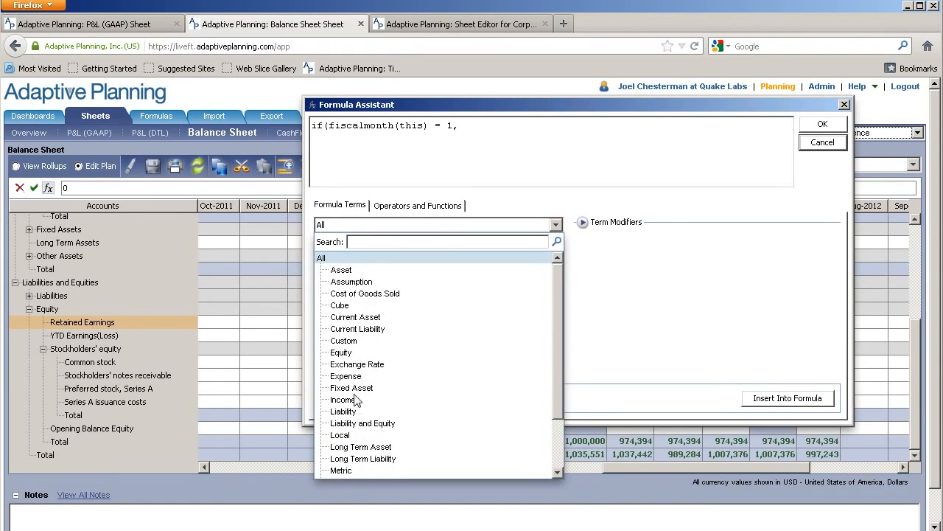
{"action": "left_click", "coordinate": [349, 353]}
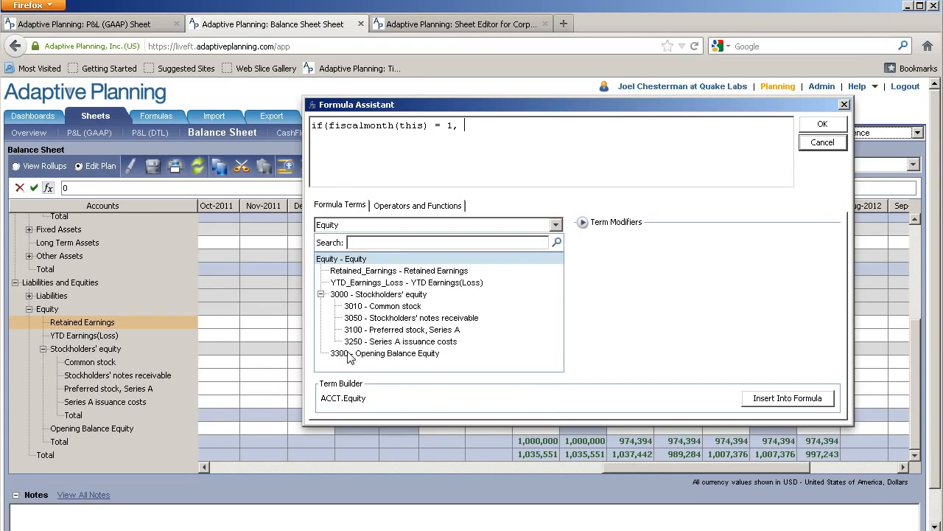
{"action": "left_click", "coordinate": [380, 271]}
{"action": "left_click", "coordinate": [583, 223]}
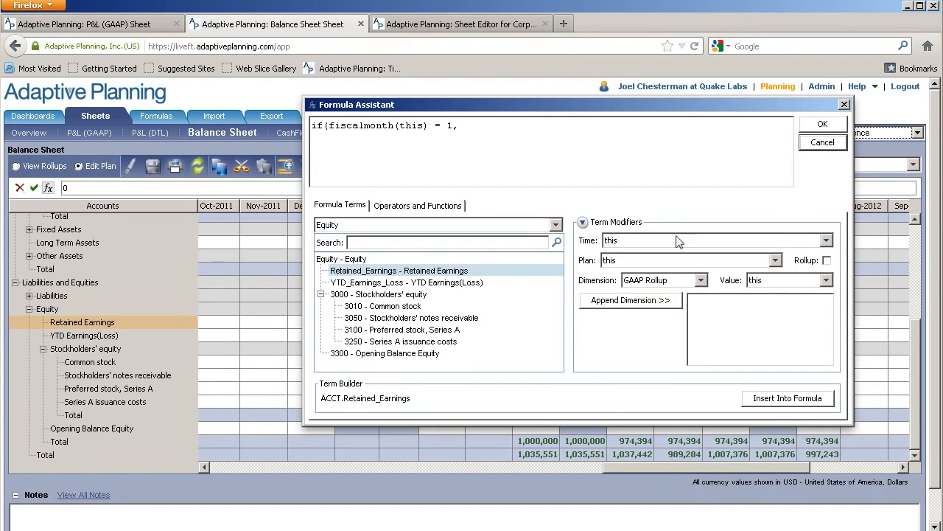
{"action": "left_click", "coordinate": [787, 241]}
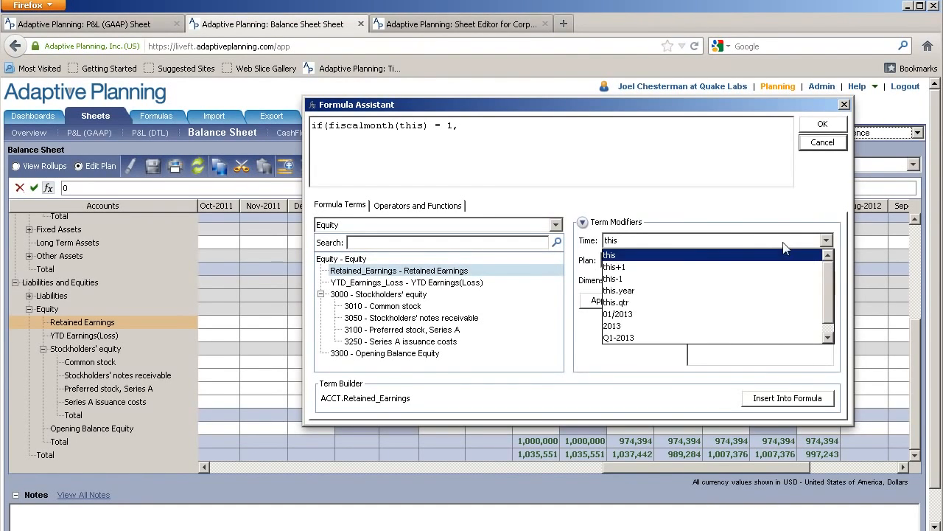
{"action": "left_click", "coordinate": [627, 279]}
{"action": "left_click", "coordinate": [777, 402]}
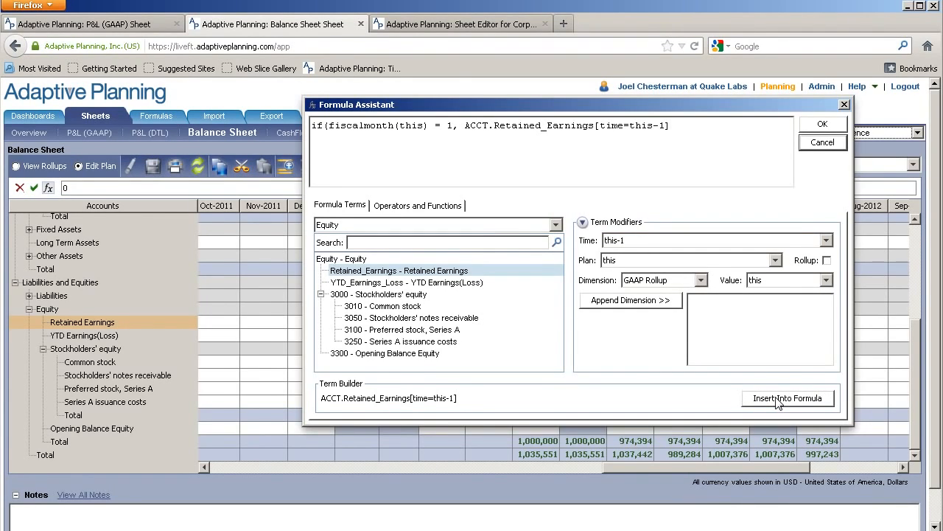
Add YTD_Earnings_Loss[time=this-1] to the true result, use Retained_Earnings[time=this-1] as the false result, and accept the closed formula
{"action": "left_click", "coordinate": [398, 286]}
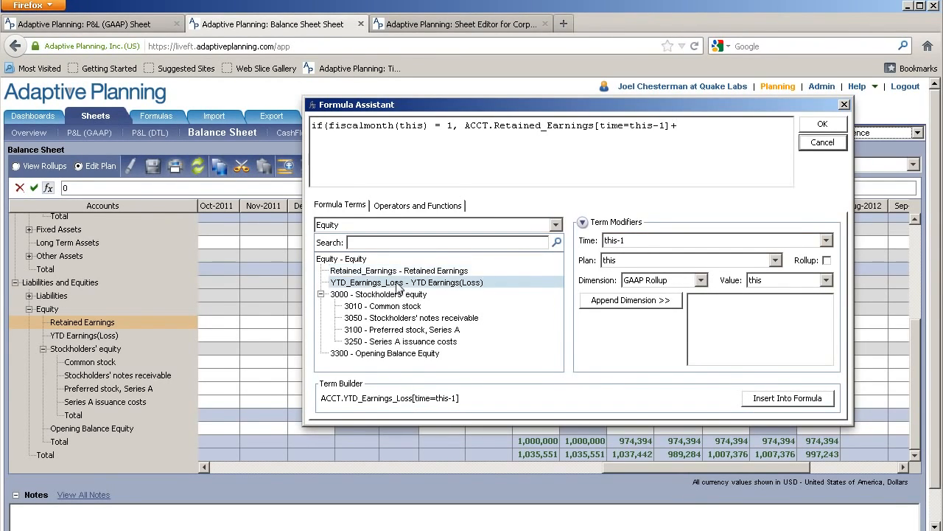
{"action": "left_click", "coordinate": [797, 401]}
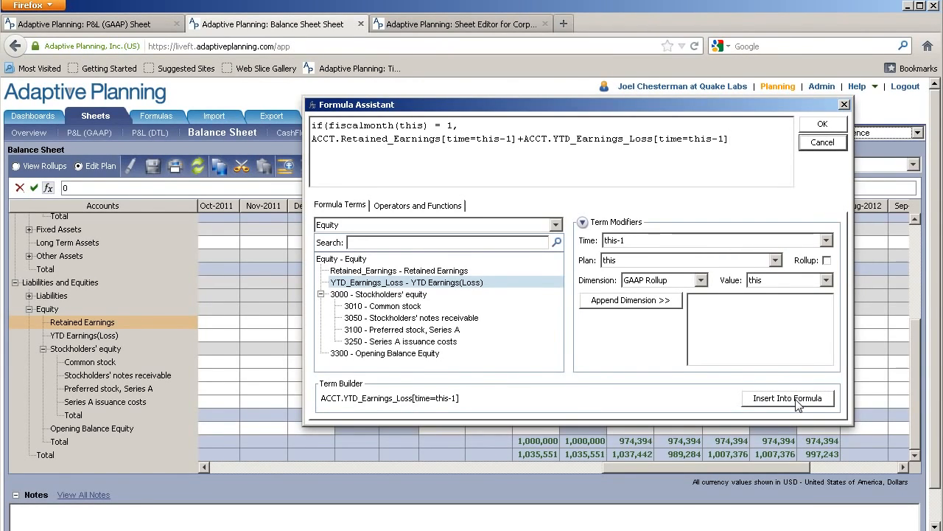
{"action": "type", "text": ","}
{"action": "left_click", "coordinate": [445, 272]}
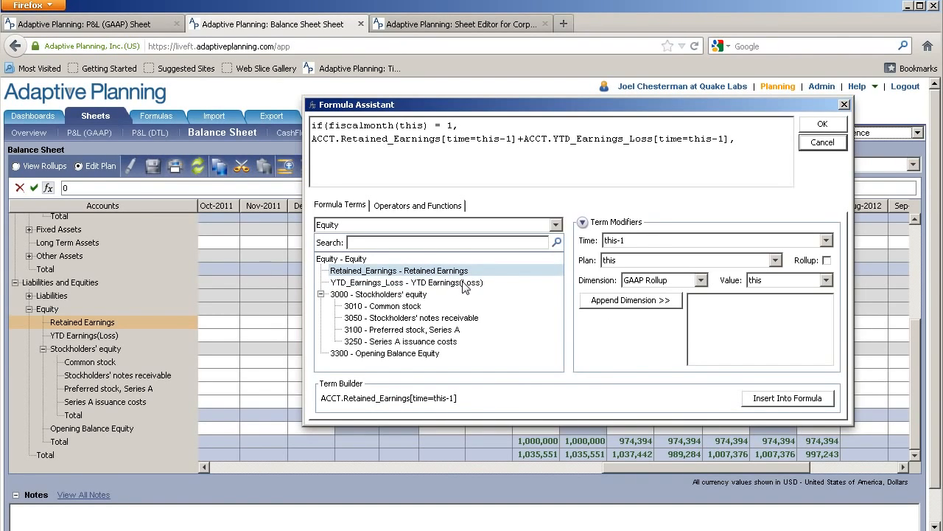
{"action": "left_click", "coordinate": [781, 401]}
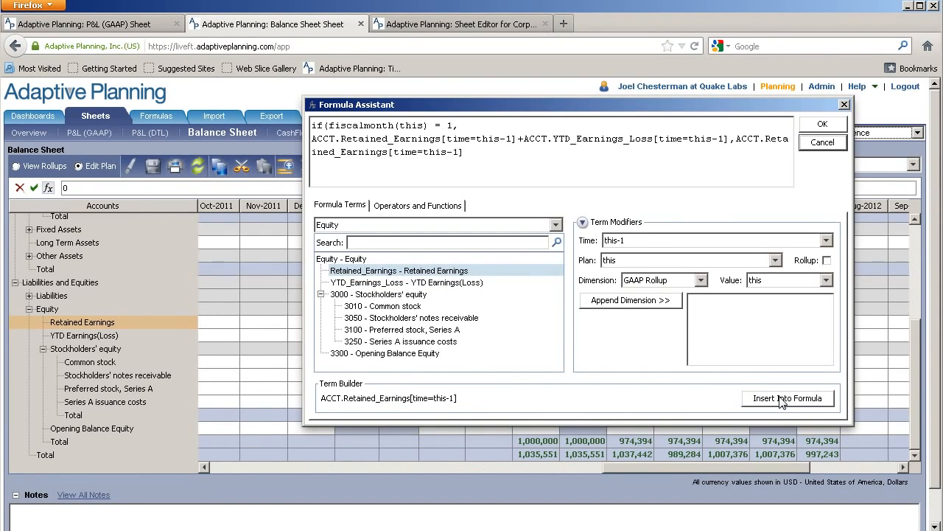
{"action": "left_click", "coordinate": [823, 125]}
Copy the Jan-2012 Retained Earnings formula forward to the following months and save the sheet
{"action": "right_click", "coordinate": [449, 321]}
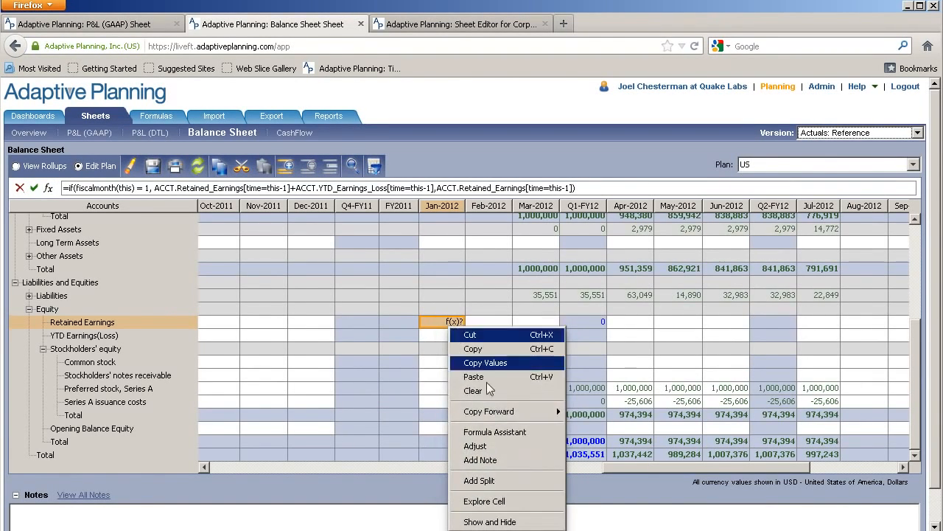
{"action": "mouse_move", "coordinate": [513, 411]}
{"action": "left_click", "coordinate": [577, 405]}
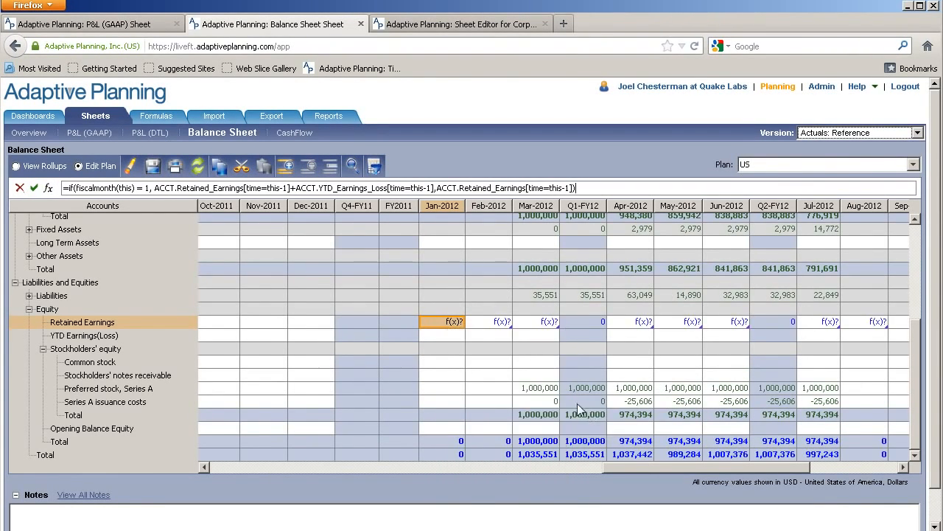
{"action": "left_click", "coordinate": [152, 166]}
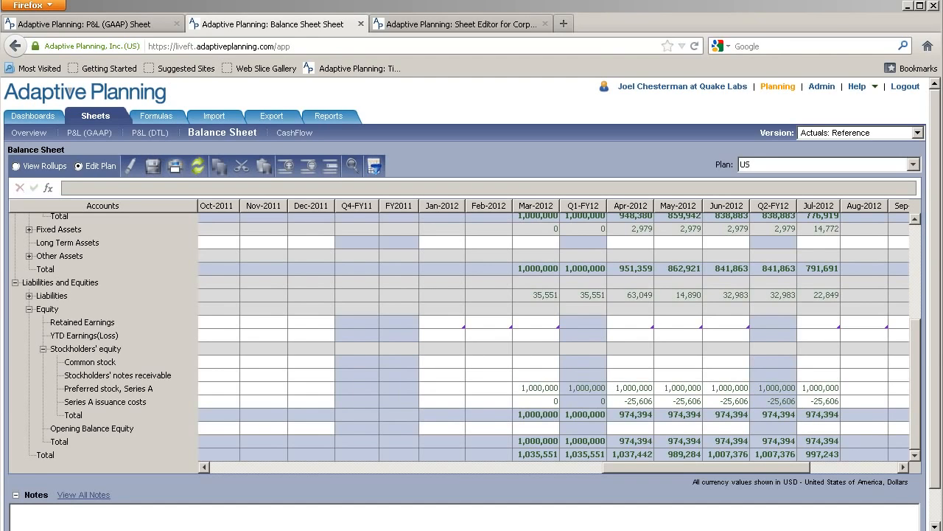
Start a formula for the Jan-2012 YTD Earnings(Loss) cell in the Formula Assistant with "if(fiscalmonth(this) = 1,"
{"action": "left_click", "coordinate": [449, 340]}
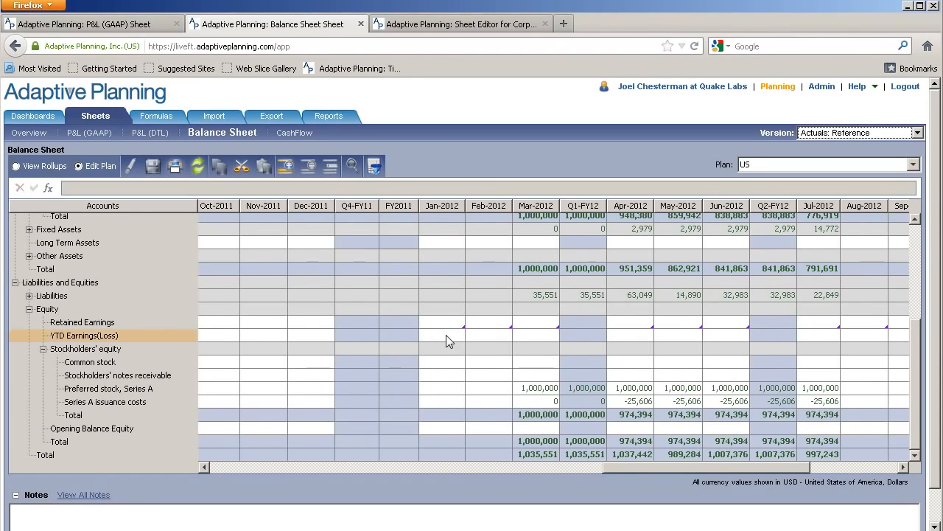
{"action": "left_click", "coordinate": [48, 188]}
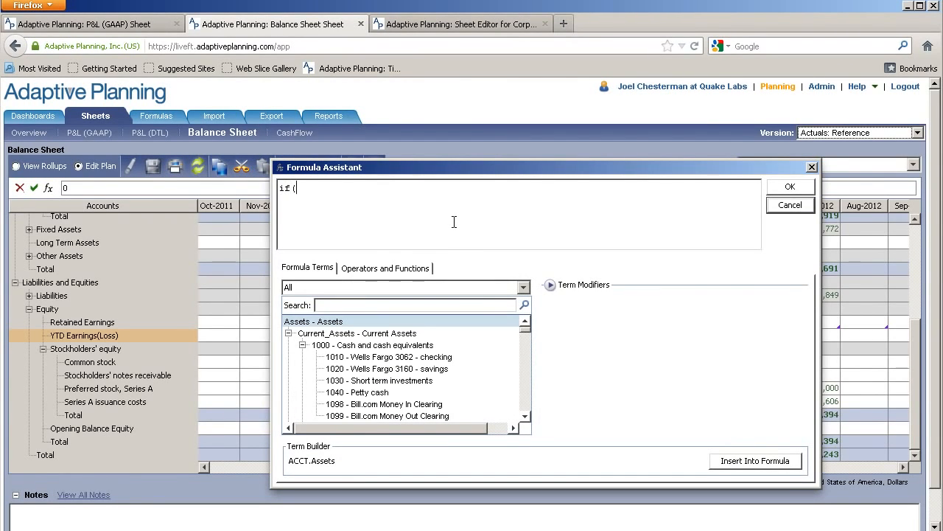
{"action": "type", "text": "if(fiscalmonth(this) = 1,"}
Insert the custom account pl_net_income with plan rollup enabled as the true result, followed by a comma
{"action": "left_click", "coordinate": [402, 288]}
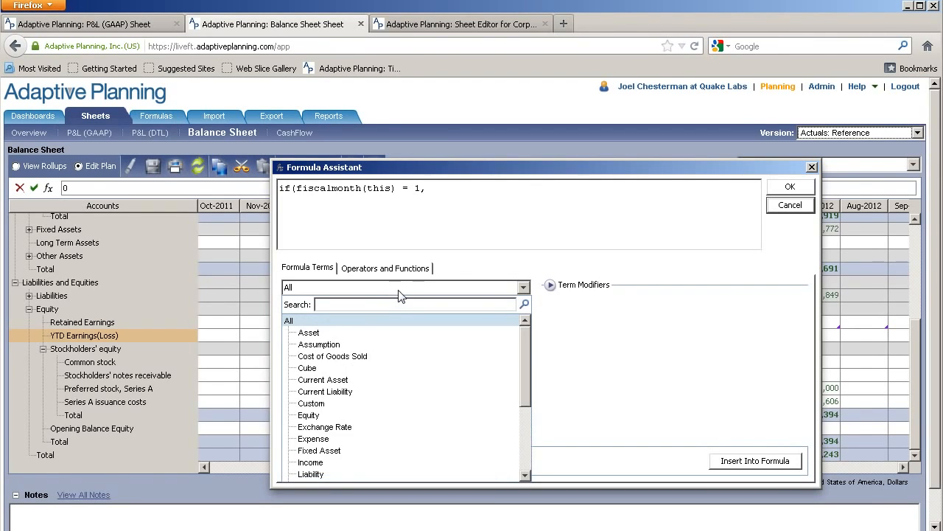
{"action": "left_click", "coordinate": [319, 403]}
{"action": "left_click", "coordinate": [525, 417]}
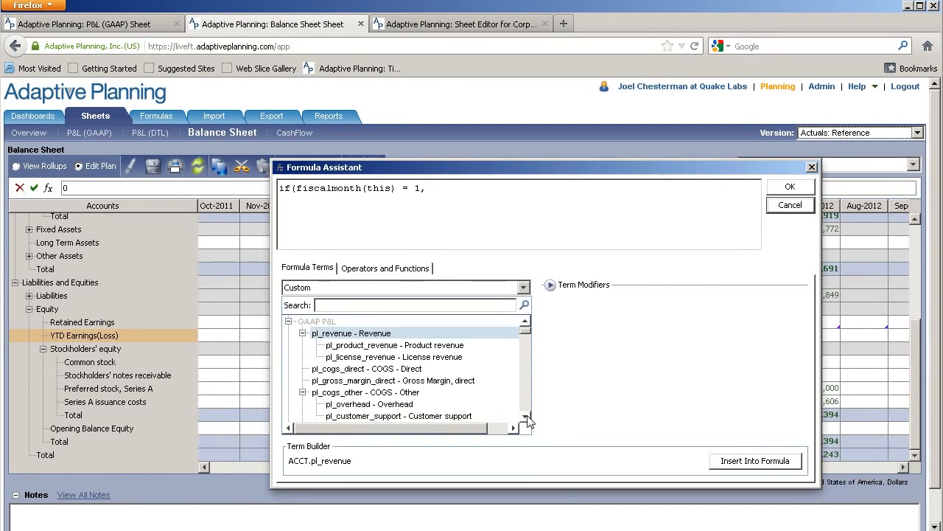
{"action": "left_click", "coordinate": [526, 417]}
{"action": "left_click", "coordinate": [526, 417]}
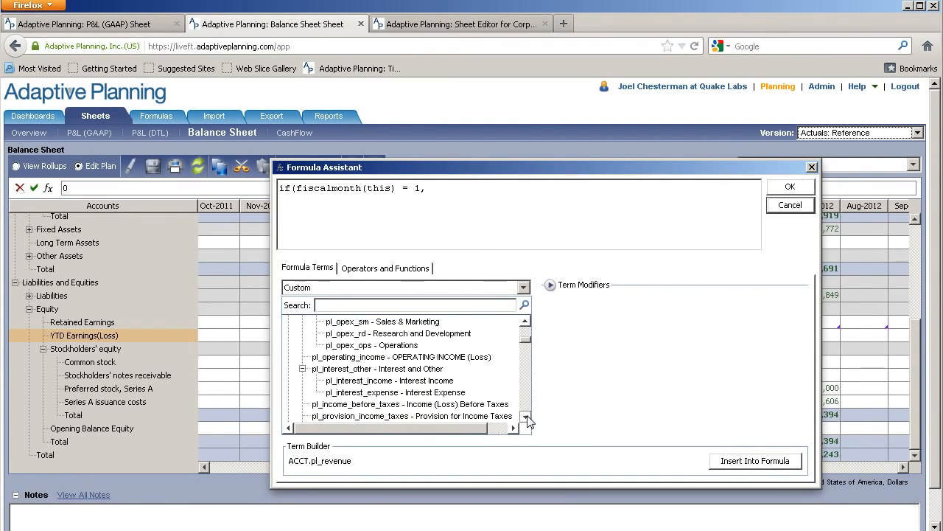
{"action": "left_click", "coordinate": [526, 417]}
{"action": "left_click", "coordinate": [526, 418]}
{"action": "left_click", "coordinate": [526, 417]}
{"action": "left_click", "coordinate": [526, 418]}
{"action": "left_click", "coordinate": [433, 383]}
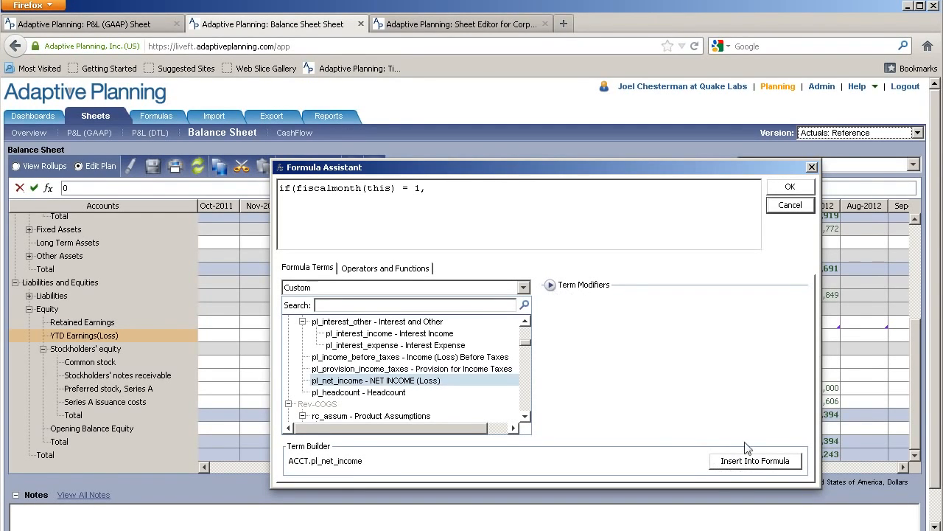
{"action": "left_click", "coordinate": [564, 288]}
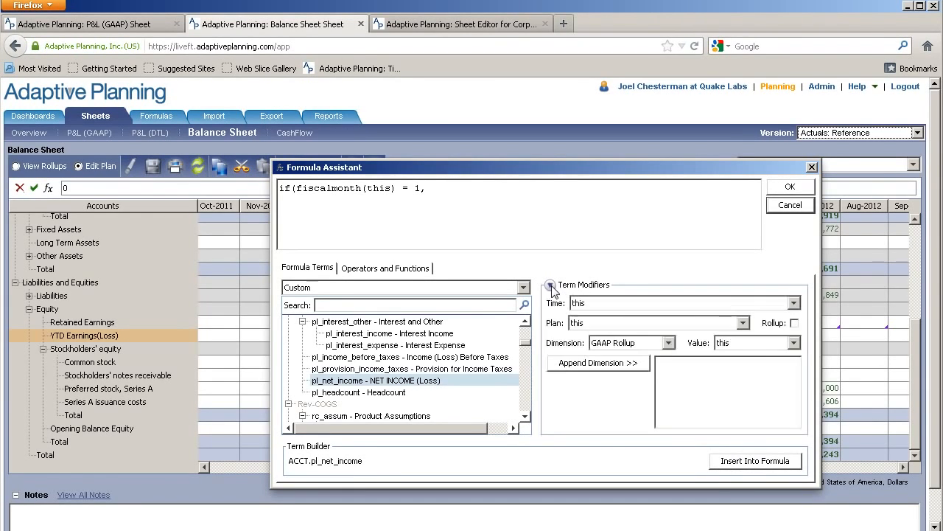
{"action": "left_click", "coordinate": [795, 323]}
{"action": "left_click", "coordinate": [746, 469]}
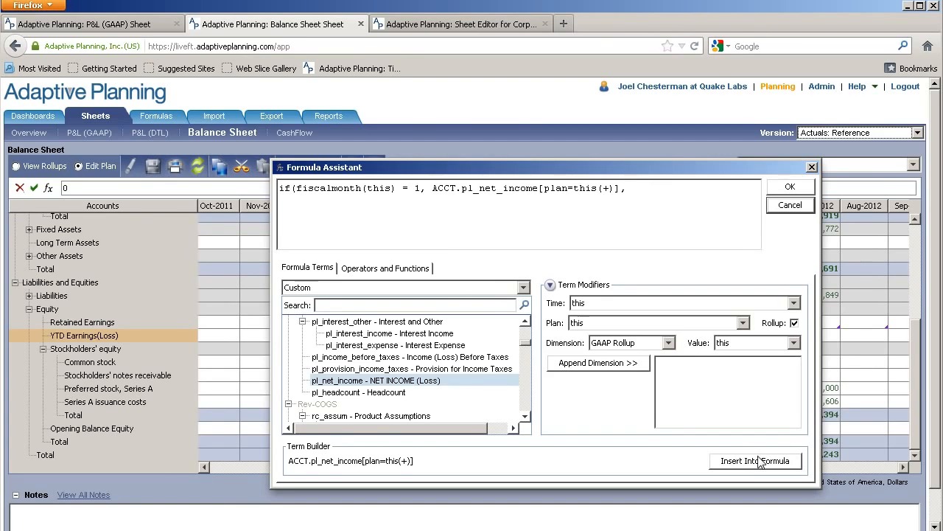
Build the false result as ACCT.pl_net_income[plan=this(+)] plus ACCT.YTD_Earnings_Loss[time=this-1], with rollup turned off for the YTD term
{"action": "left_click", "coordinate": [759, 462]}
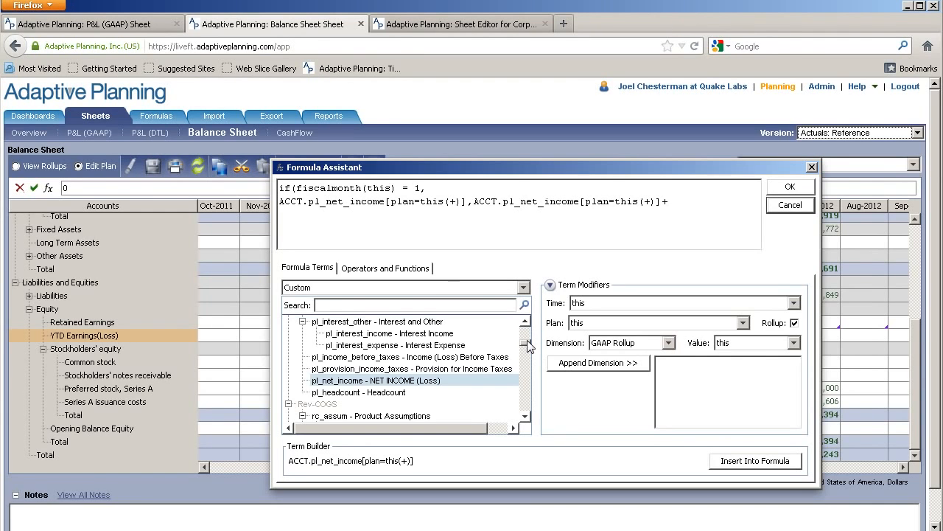
{"action": "left_click_drag", "start_coordinate": [527, 342], "coordinate": [529, 322]}
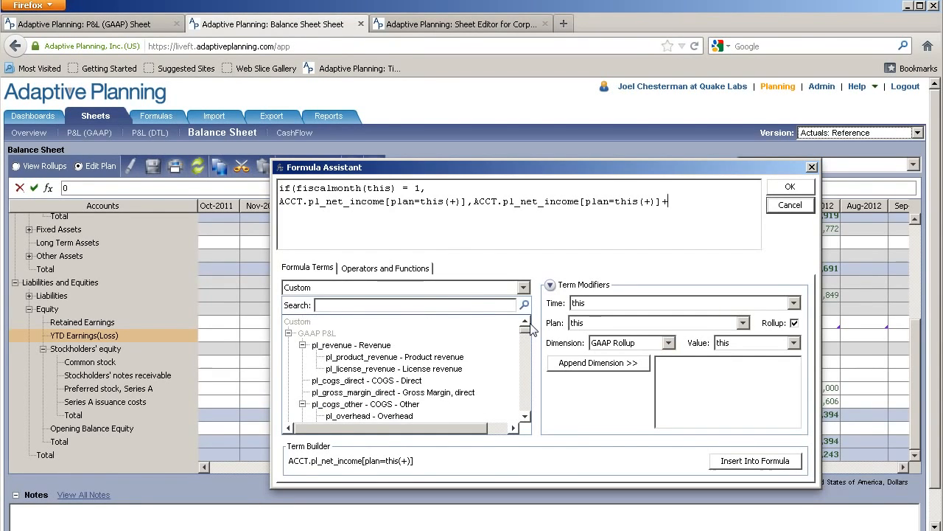
{"action": "left_click", "coordinate": [450, 288]}
{"action": "left_click_drag", "start_coordinate": [526, 380], "coordinate": [526, 471]}
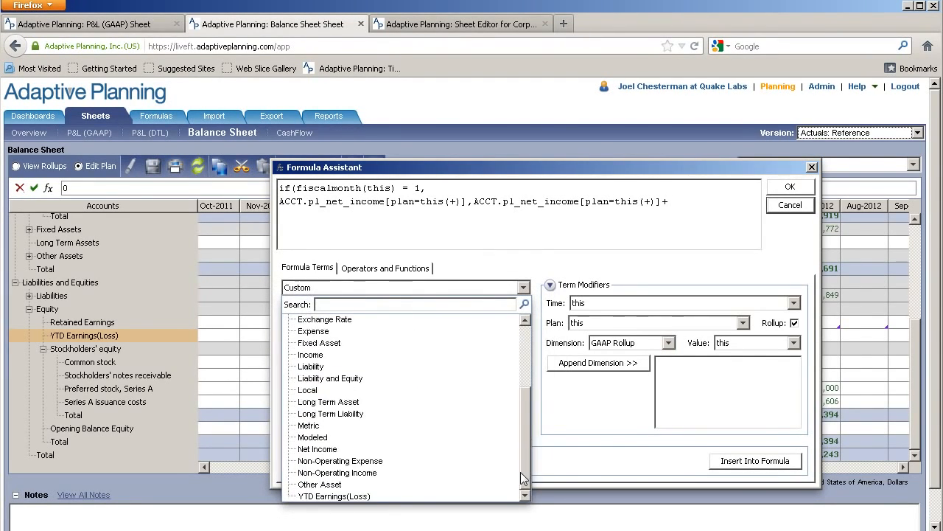
{"action": "left_click", "coordinate": [333, 496]}
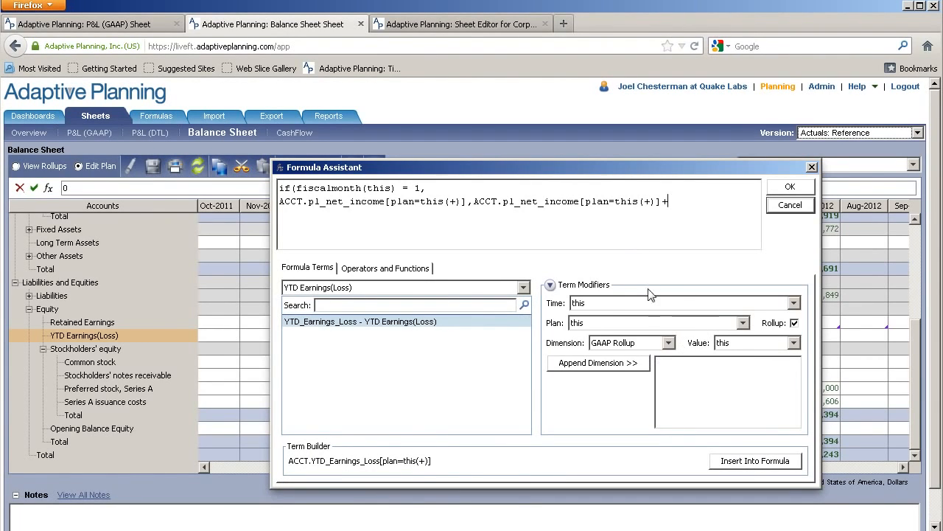
{"action": "left_click", "coordinate": [794, 304]}
{"action": "left_click", "coordinate": [598, 341]}
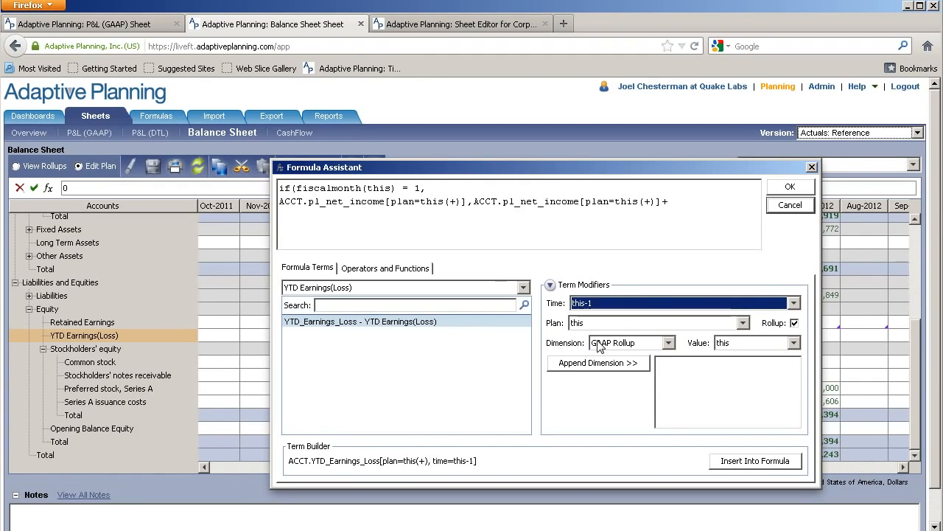
{"action": "left_click", "coordinate": [795, 323]}
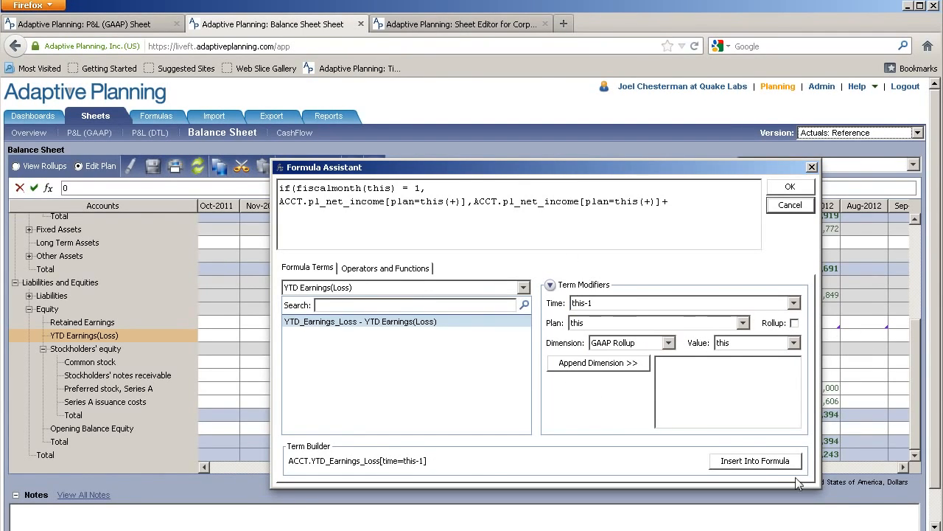
{"action": "left_click", "coordinate": [774, 465]}
Insert a space after the comma separating the true and false results in the YTD formula
{"action": "left_click_drag", "start_coordinate": [431, 189], "coordinate": [469, 204]}
{"action": "left_click", "coordinate": [280, 201]}
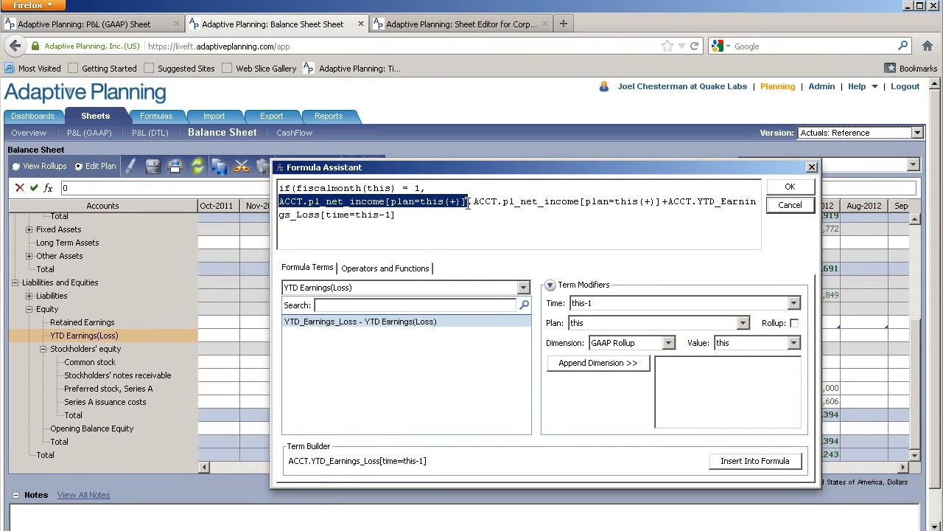
{"action": "left_click", "coordinate": [472, 201]}
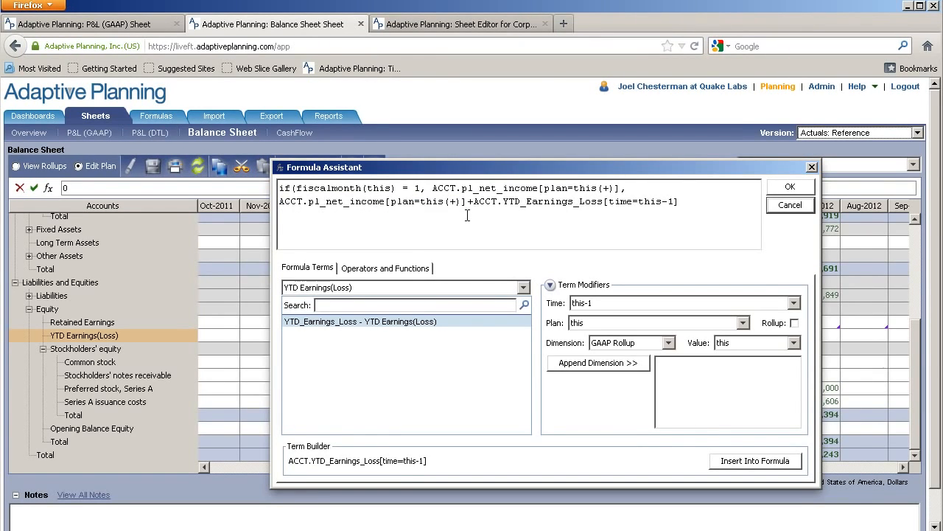
Complete the Jan-2012 YTD Earnings(Loss) formula with a closing parenthesis and apply it to the cell
{"action": "left_click_drag", "start_coordinate": [284, 201], "coordinate": [474, 202]}
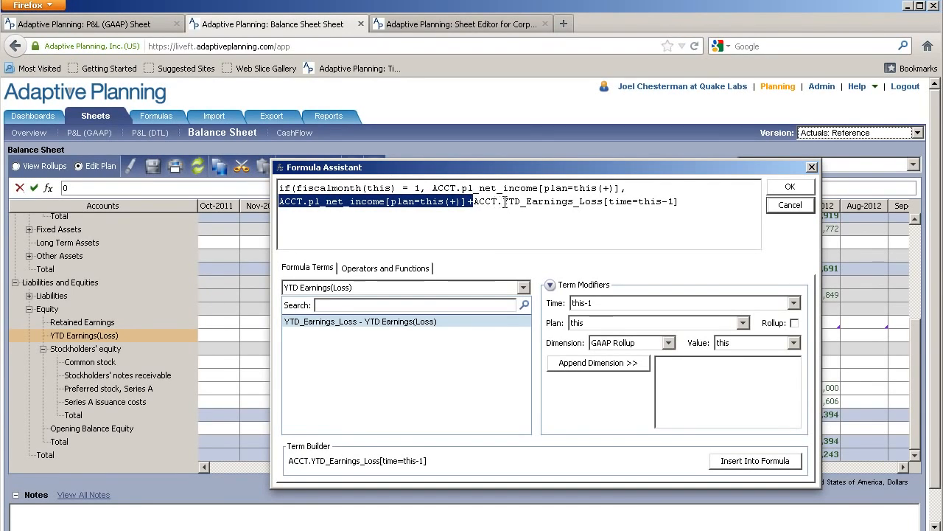
{"action": "left_click_drag", "start_coordinate": [678, 201], "coordinate": [467, 202]}
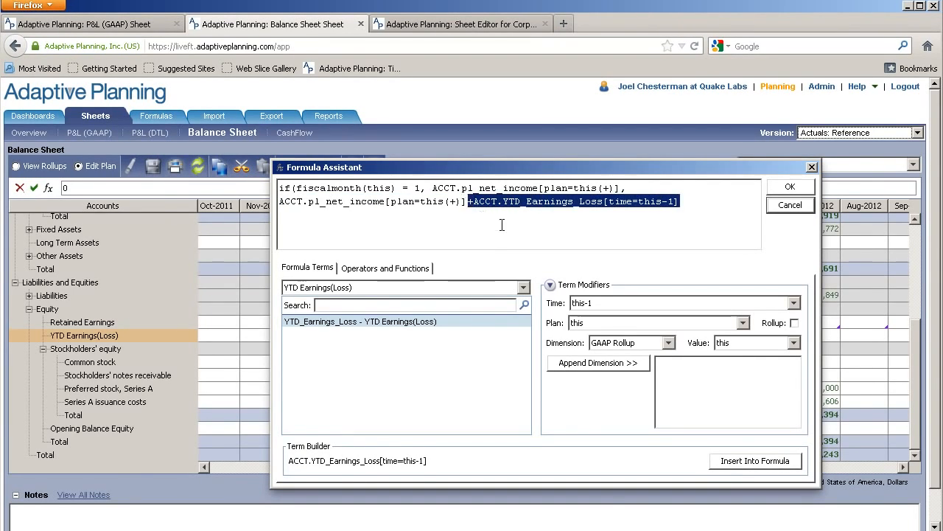
{"action": "left_click", "coordinate": [789, 188]}
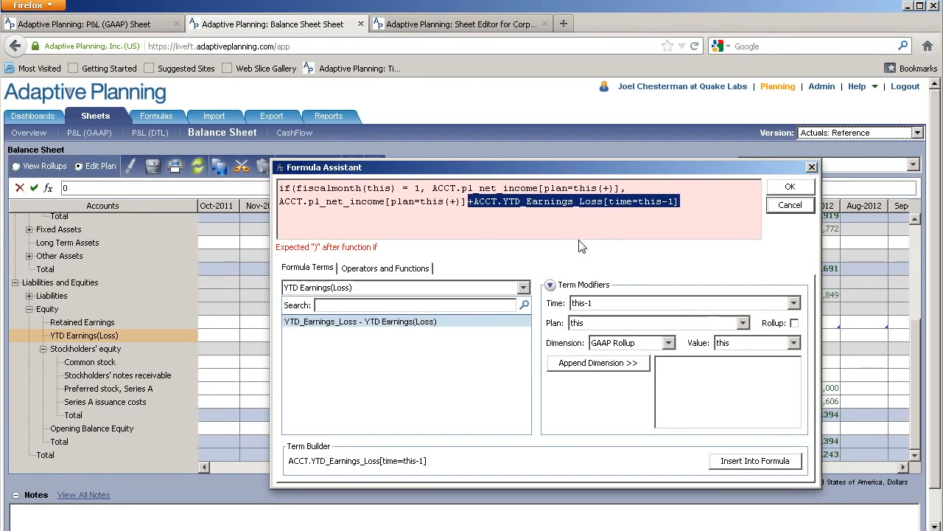
{"action": "left_click", "coordinate": [522, 223]}
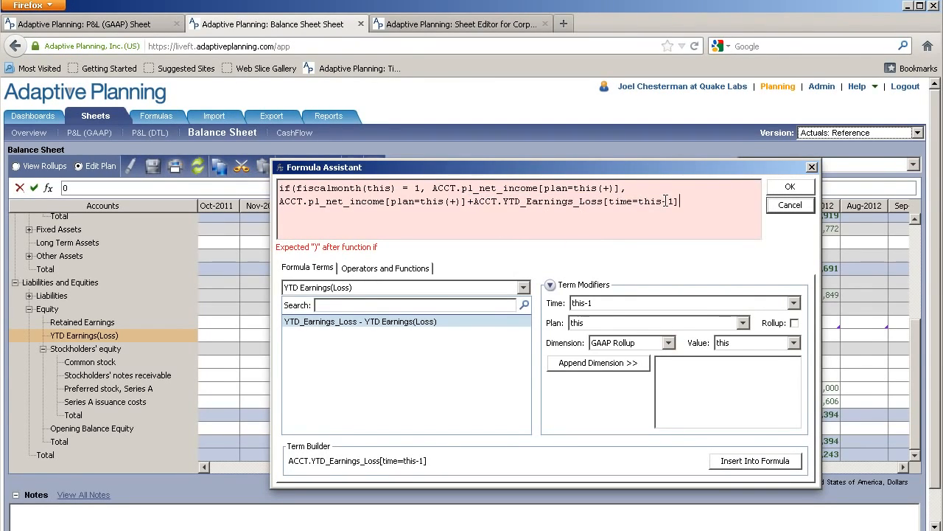
{"action": "type", "text": ")"}
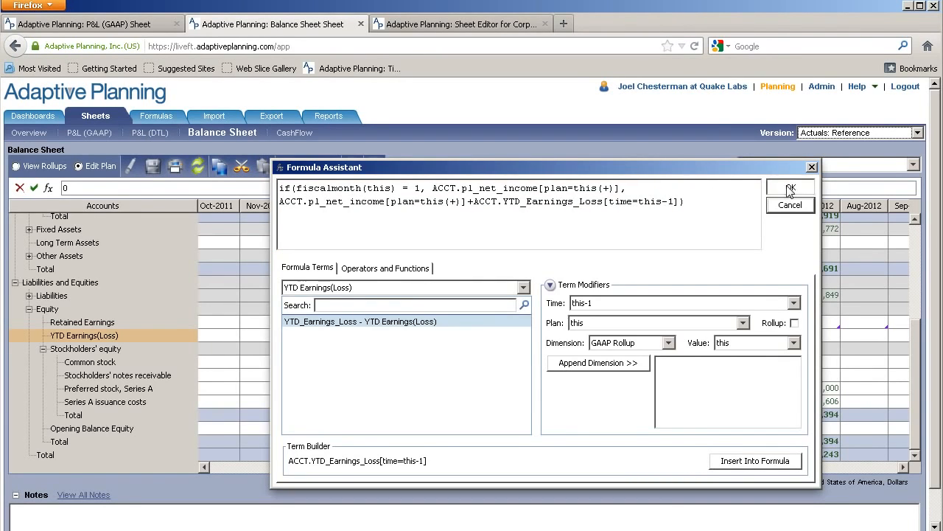
{"action": "left_click", "coordinate": [790, 189]}
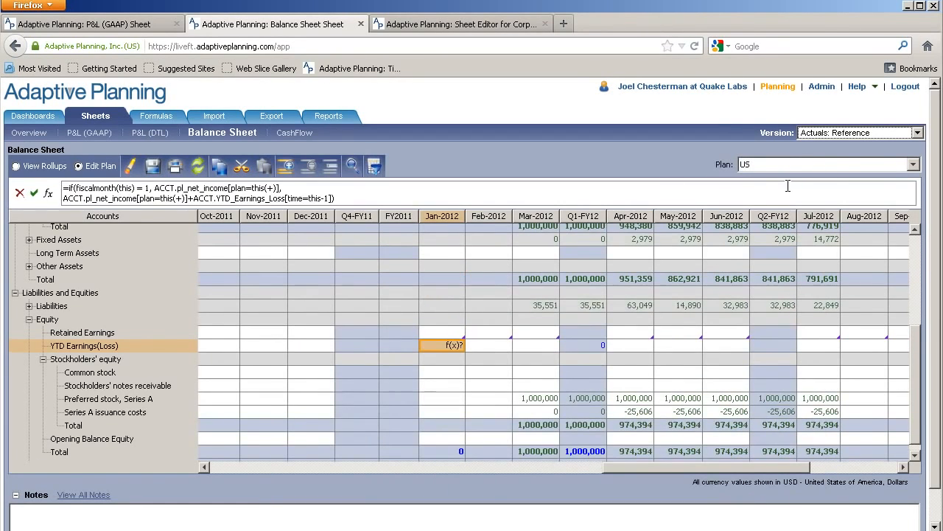
Copy the Jan-2012 YTD Earnings(Loss) formula forward to the end of the row and save the balance sheet
{"action": "right_click", "coordinate": [446, 351]}
{"action": "mouse_move", "coordinate": [553, 438]}
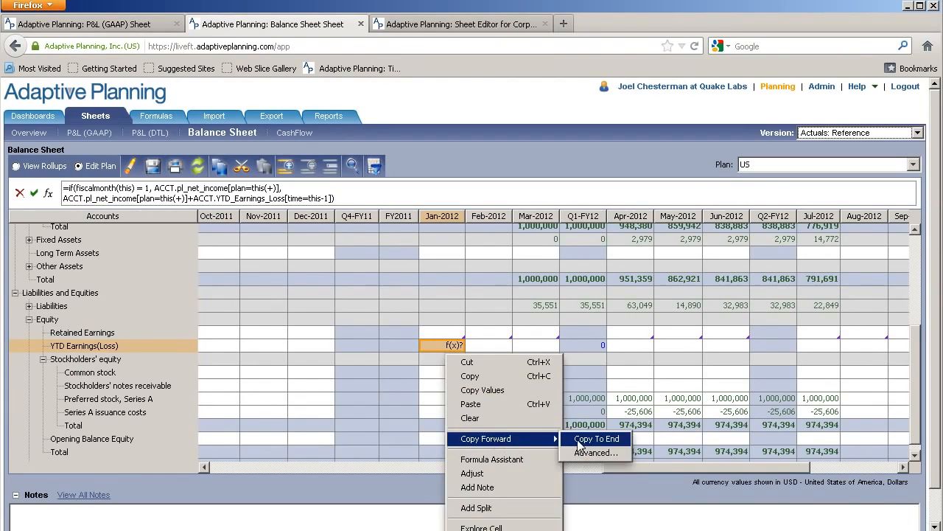
{"action": "left_click", "coordinate": [597, 439]}
{"action": "left_click", "coordinate": [153, 166]}
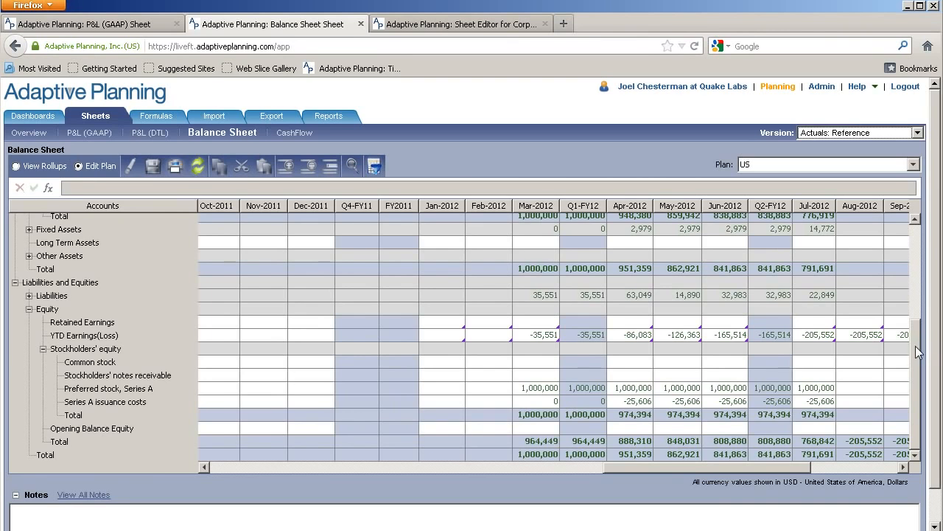
Compare the collapsed Assets and Liabilities and Equities totals from Mar-2012 to Jul-2012, and expand both groups again
{"action": "left_click_drag", "start_coordinate": [917, 352], "coordinate": [916, 238]}
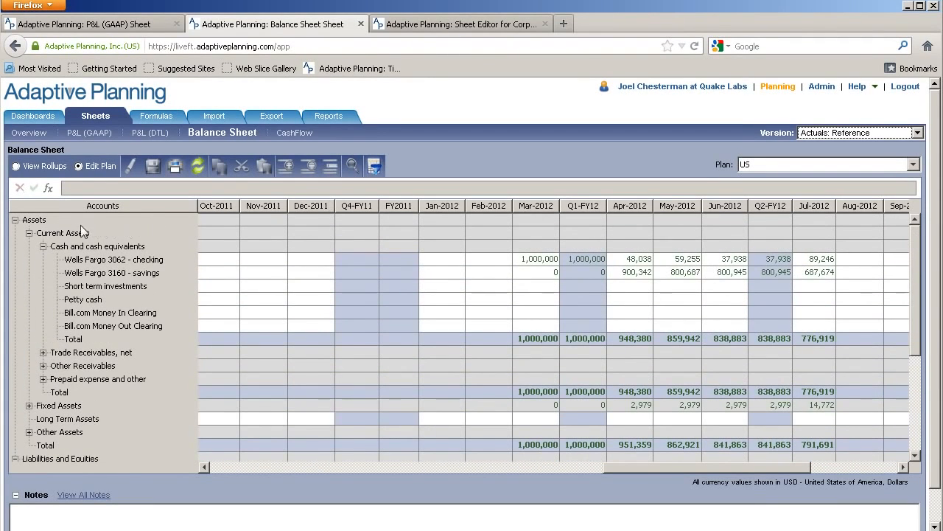
{"action": "left_click", "coordinate": [15, 219]}
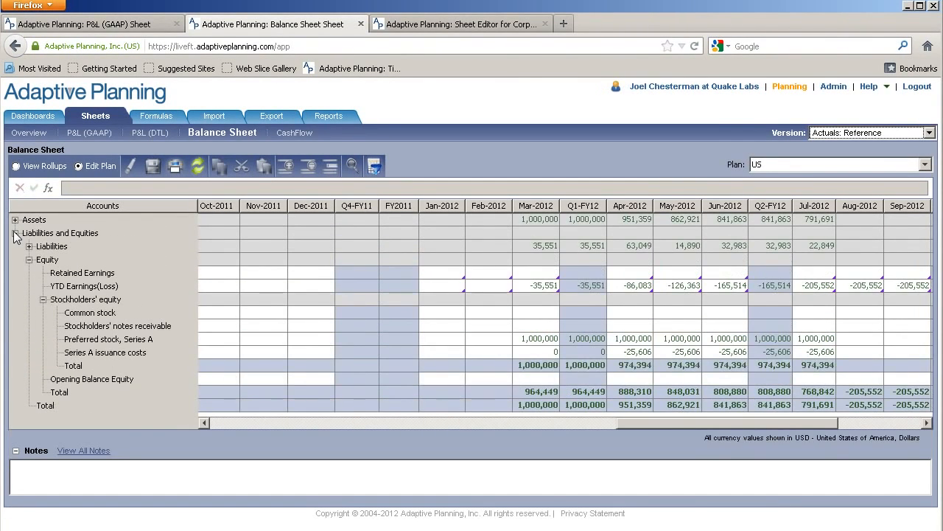
{"action": "left_click", "coordinate": [15, 233]}
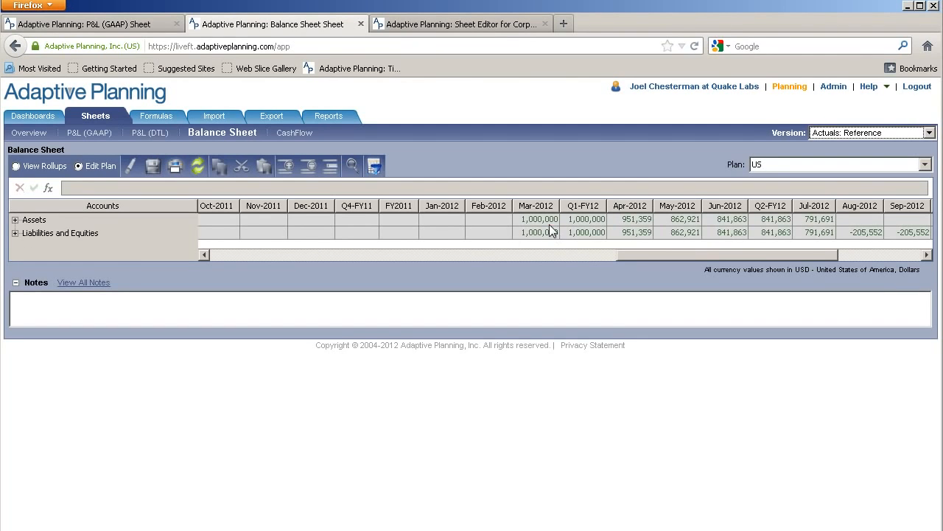
{"action": "left_click_drag", "start_coordinate": [545, 220], "coordinate": [796, 238]}
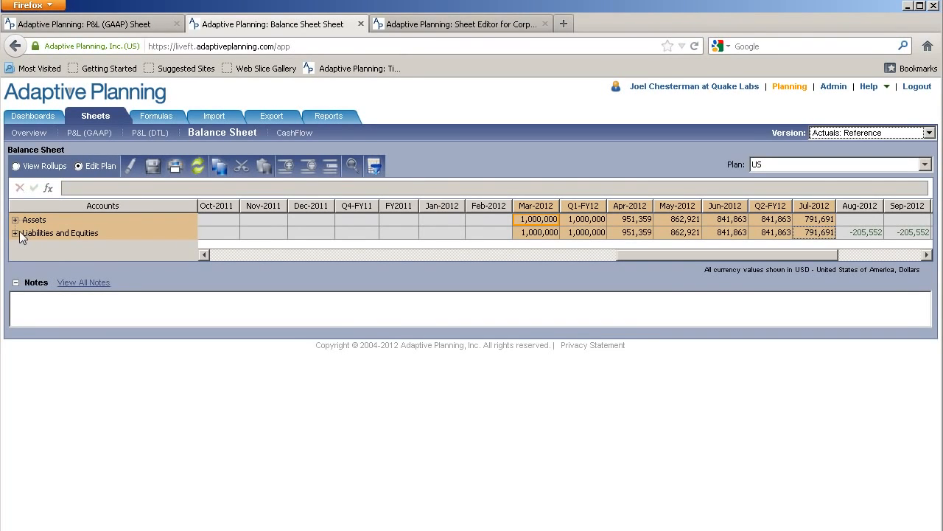
{"action": "left_click_drag", "start_coordinate": [523, 221], "coordinate": [801, 228]}
{"action": "left_click", "coordinate": [15, 233]}
{"action": "left_click", "coordinate": [15, 219]}
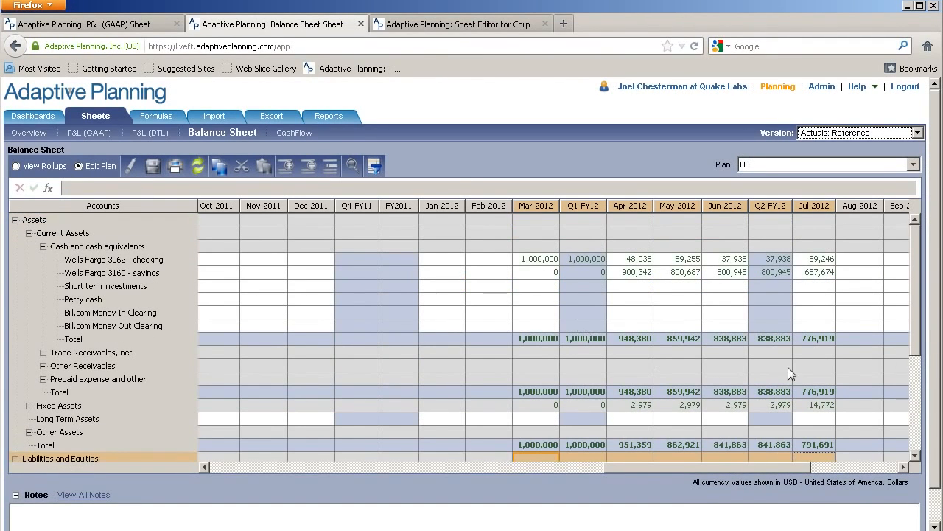
{"action": "left_click_drag", "start_coordinate": [921, 326], "coordinate": [921, 455]}
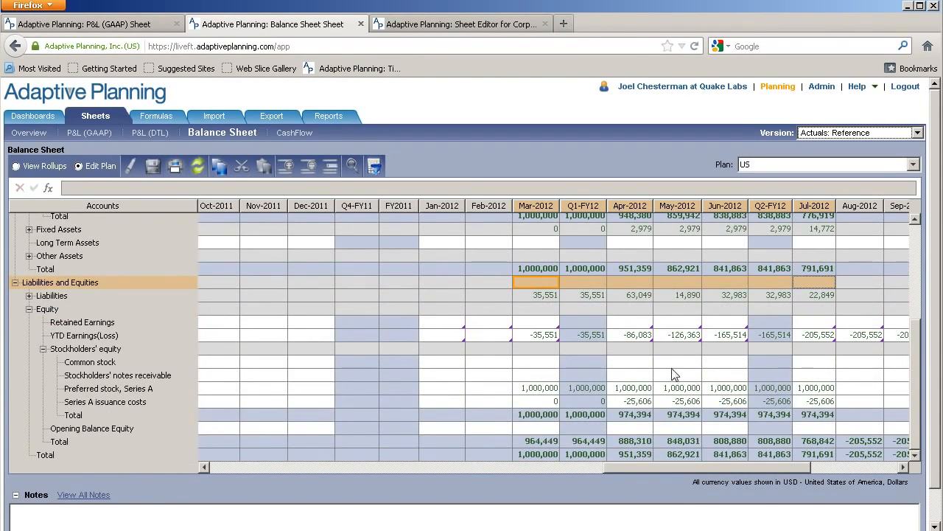
Switch to the Implementation Version and copy the Jul-2012 Retained Earnings and YTD Earnings(Loss) formulas into Aug-2012
{"action": "left_click", "coordinate": [834, 134]}
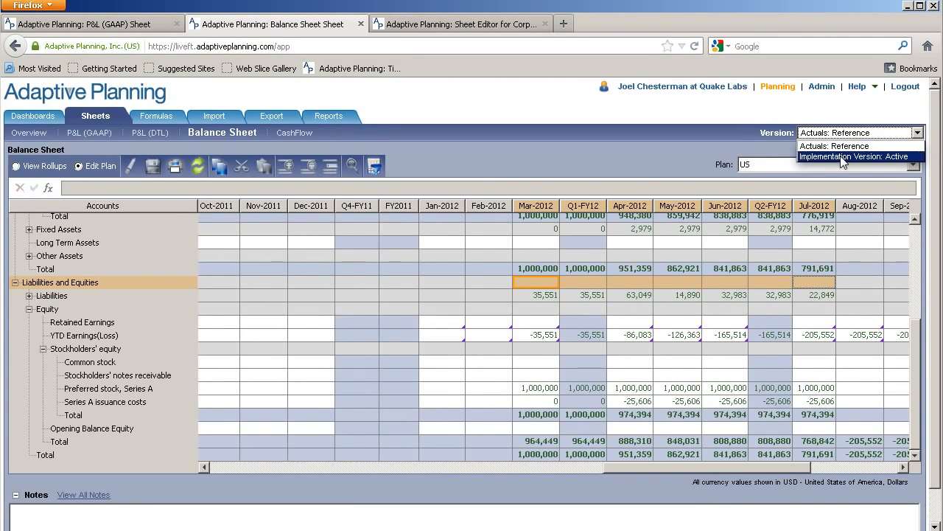
{"action": "left_click", "coordinate": [843, 157]}
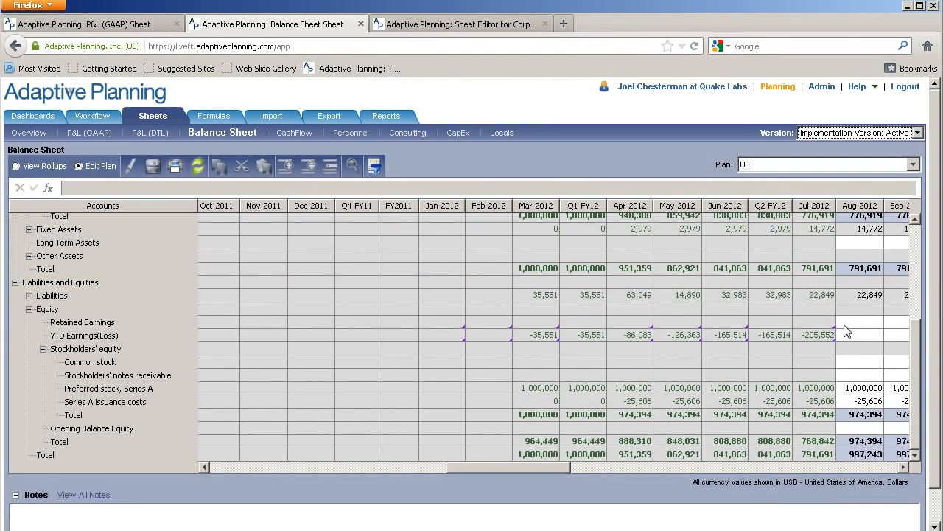
{"action": "left_click", "coordinate": [904, 467]}
{"action": "left_click", "coordinate": [903, 467]}
{"action": "left_click", "coordinate": [903, 467]}
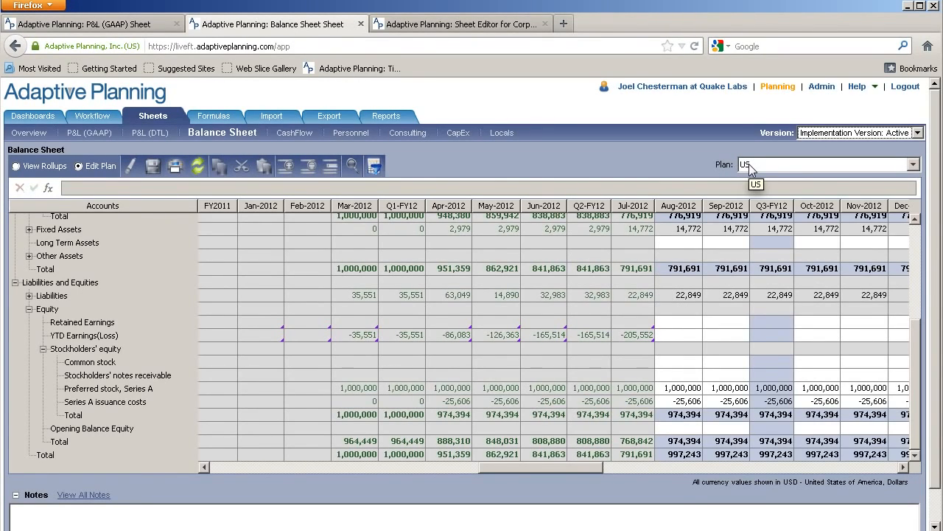
{"action": "left_click", "coordinate": [647, 332]}
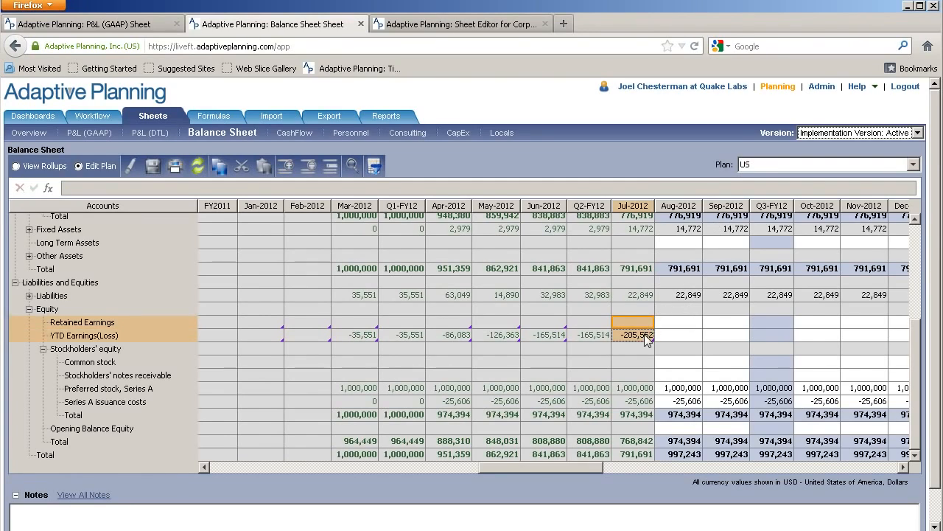
{"action": "left_click", "coordinate": [680, 321]}
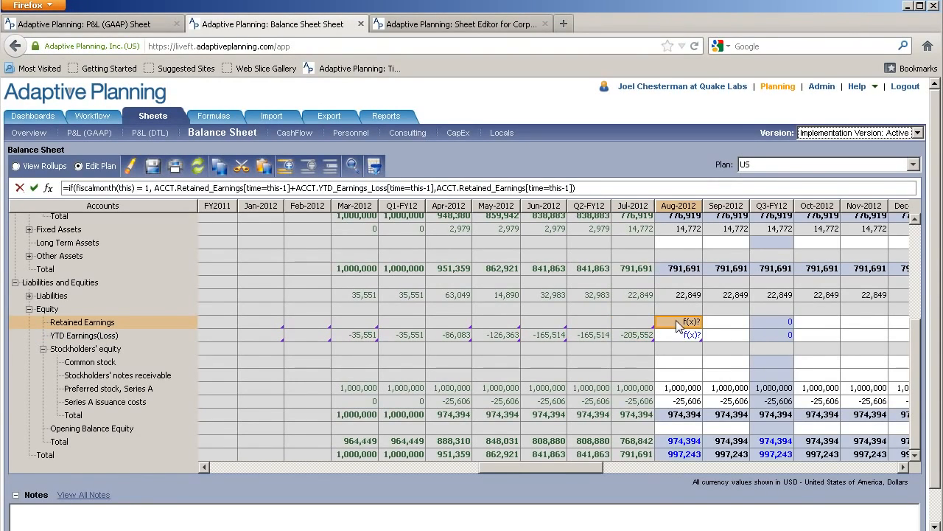
Copy the Aug-2012 Retained Earnings and YTD Earnings(Loss) formulas forward to the end and save the sheet
{"action": "right_click", "coordinate": [679, 327]}
{"action": "left_click", "coordinate": [818, 415]}
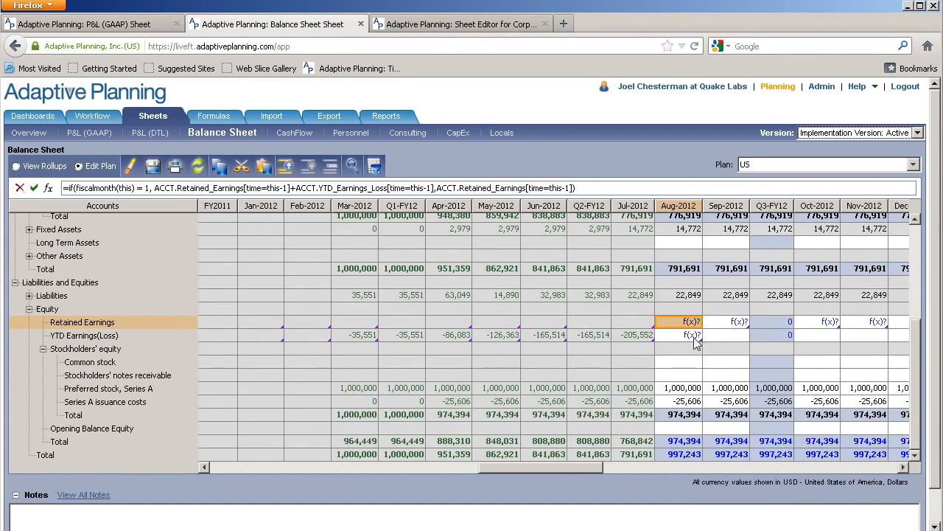
{"action": "left_click", "coordinate": [693, 338]}
{"action": "right_click", "coordinate": [693, 339]}
{"action": "left_click", "coordinate": [833, 426]}
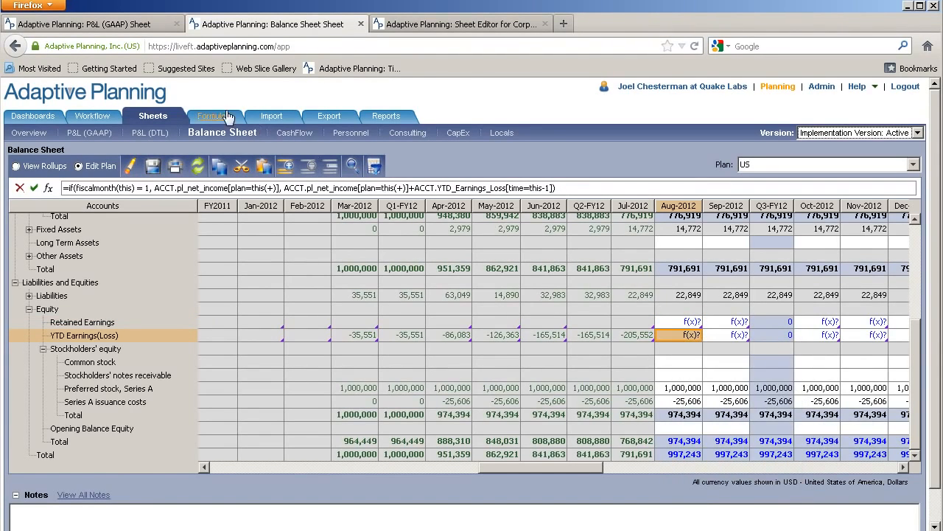
{"action": "left_click", "coordinate": [153, 167]}
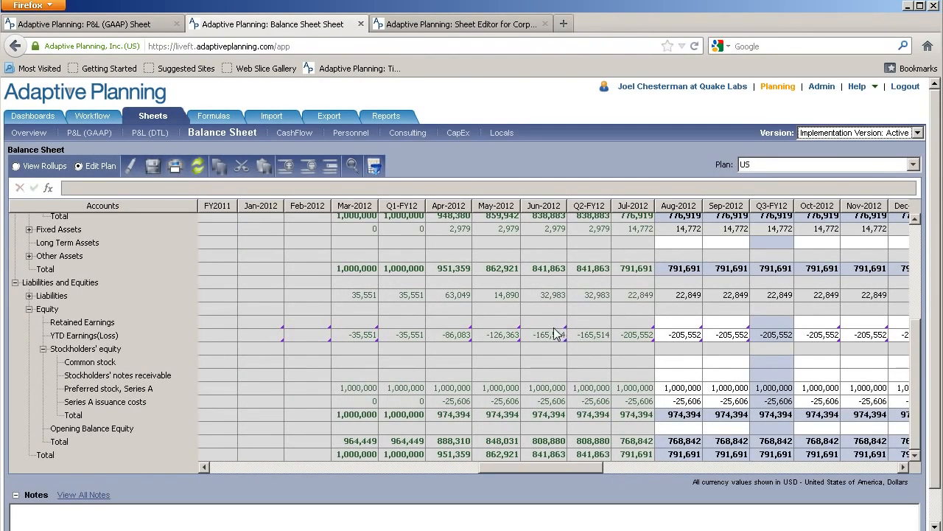
Review the formulas in the Aug-2012 Retained Earnings and YTD Earnings(Loss) cells
{"action": "left_click", "coordinate": [687, 337]}
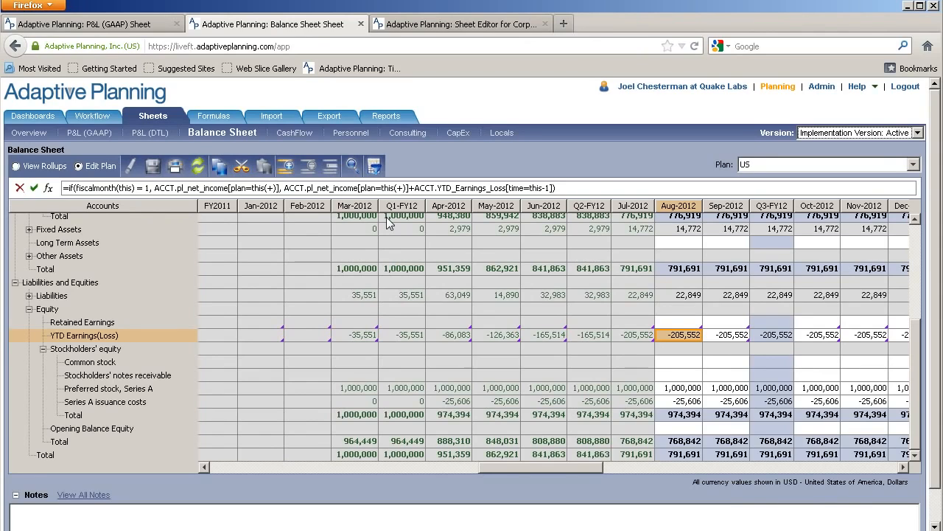
{"action": "left_click", "coordinate": [678, 323]}
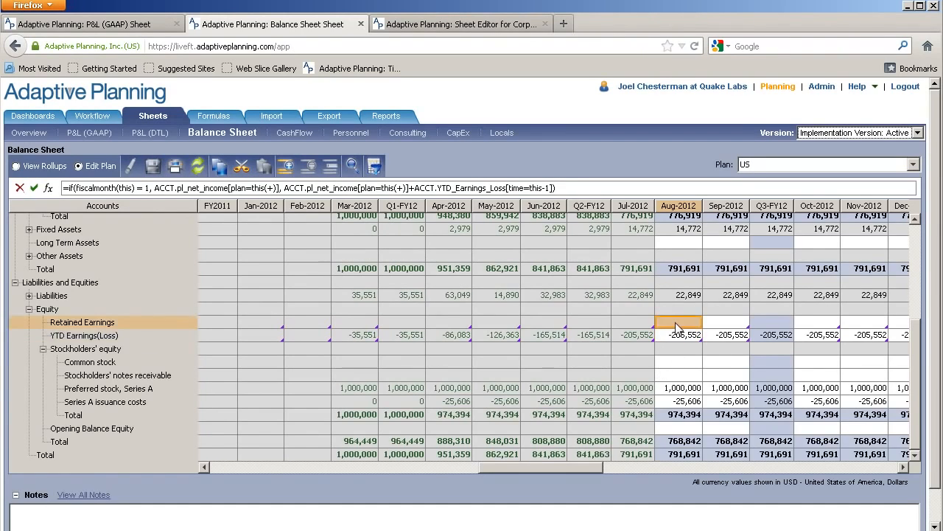
{"action": "left_click", "coordinate": [681, 338]}
{"action": "left_click", "coordinate": [679, 326]}
{"action": "left_click", "coordinate": [683, 337]}
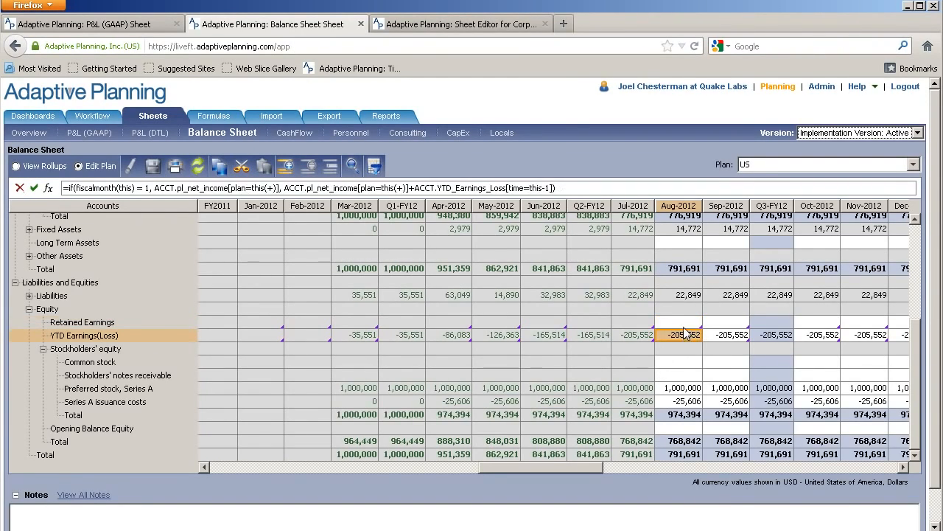
{"action": "left_click", "coordinate": [683, 326]}
{"action": "left_click", "coordinate": [684, 337]}
{"action": "left_click", "coordinate": [679, 326]}
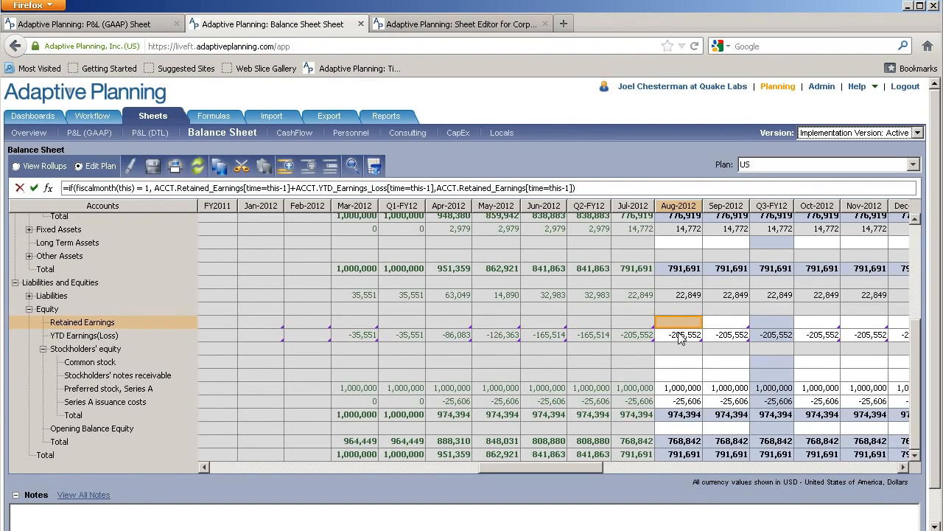
{"action": "left_click", "coordinate": [679, 336]}
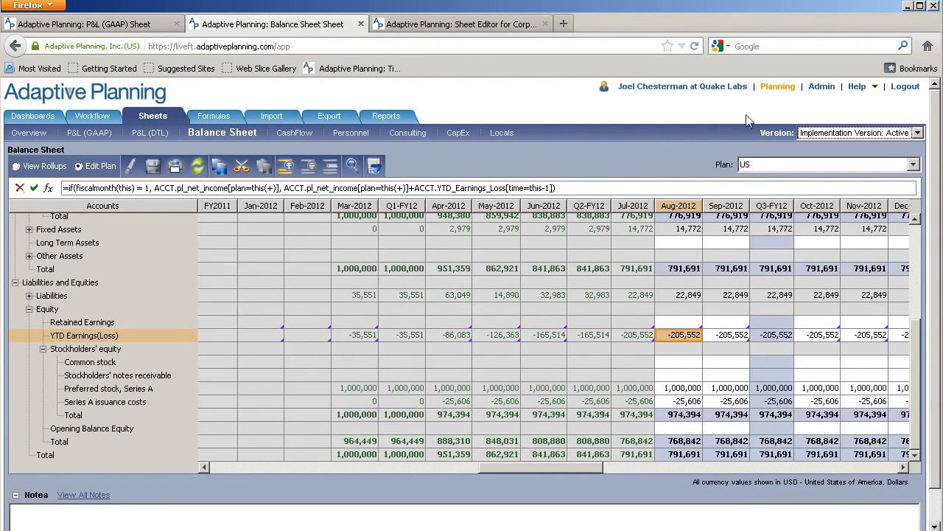
{"action": "left_click", "coordinate": [820, 88]}
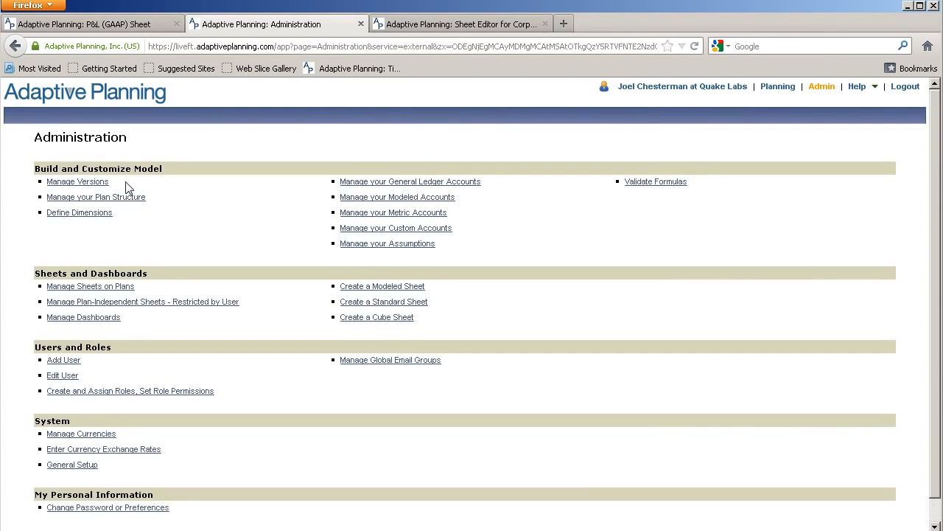
{"action": "left_click", "coordinate": [104, 292]}
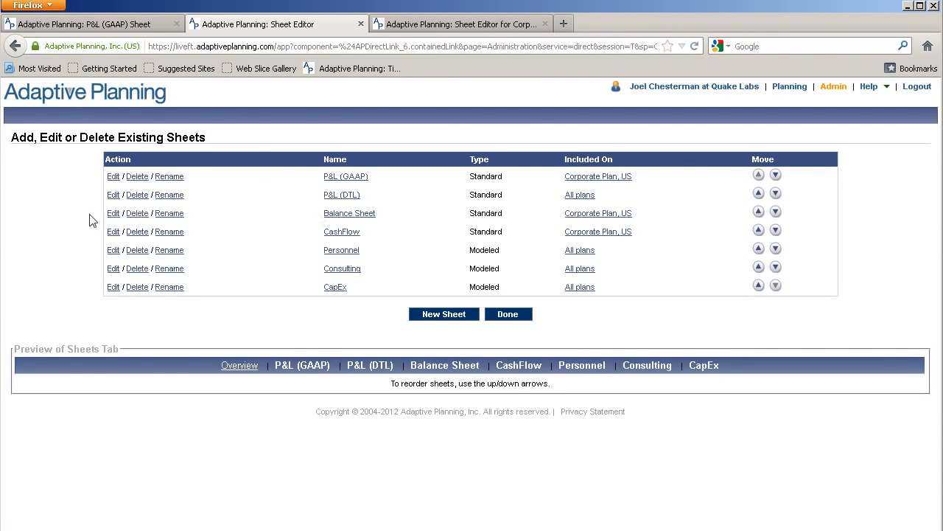
{"action": "left_click", "coordinate": [113, 213]}
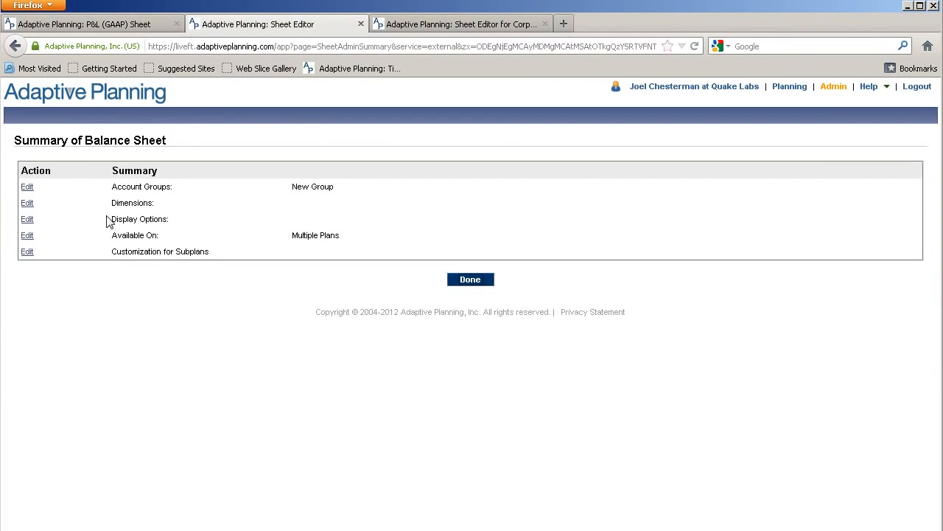
{"action": "left_click", "coordinate": [27, 189]}
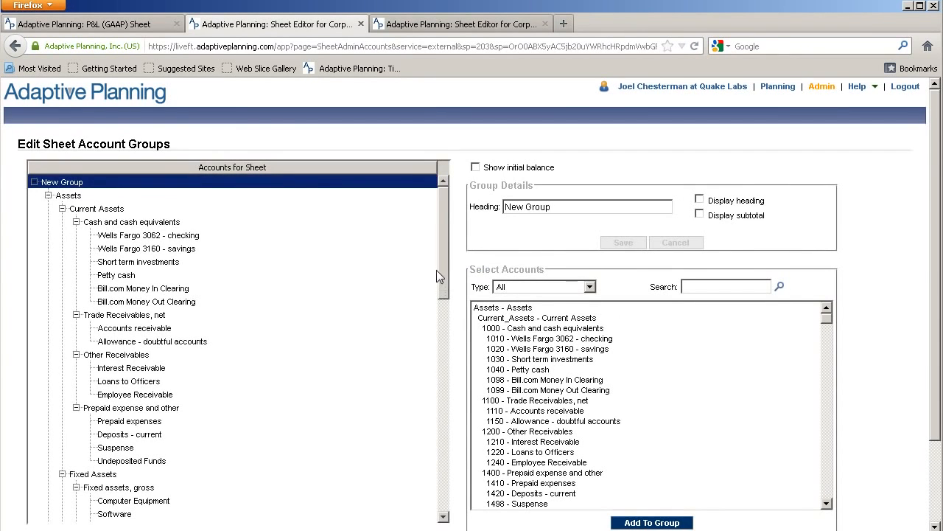
Make the Retained Earnings account under Equity read-only on the balance sheet and save the setting
{"action": "left_click_drag", "start_coordinate": [442, 245], "coordinate": [461, 487]}
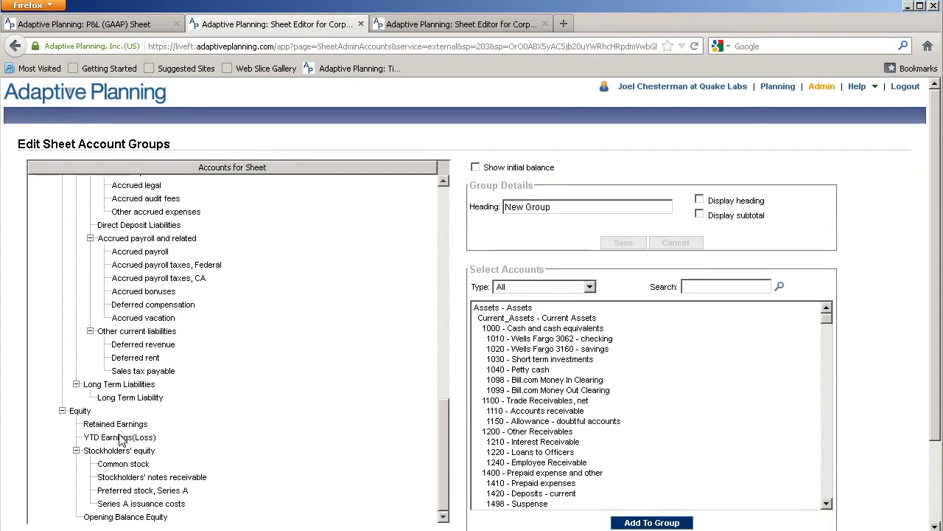
{"action": "left_click", "coordinate": [129, 425]}
{"action": "left_click", "coordinate": [118, 441]}
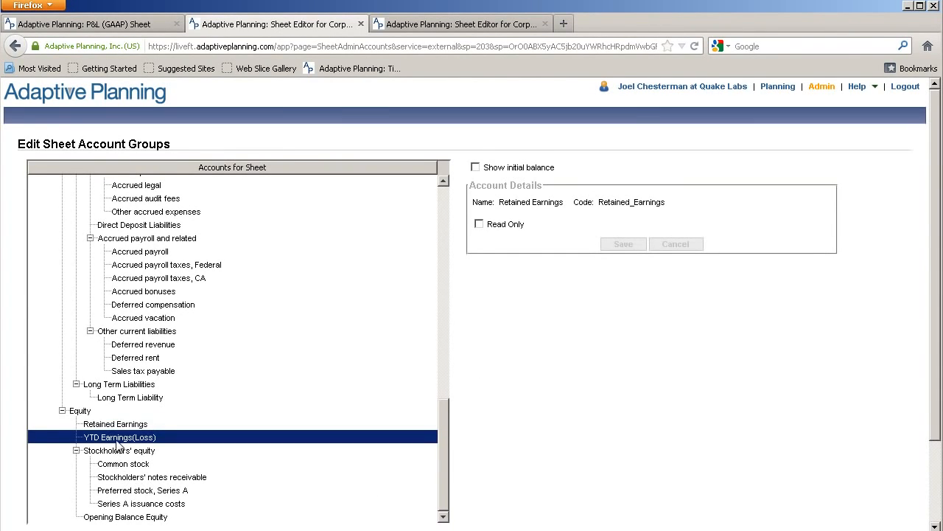
{"action": "left_click", "coordinate": [126, 425]}
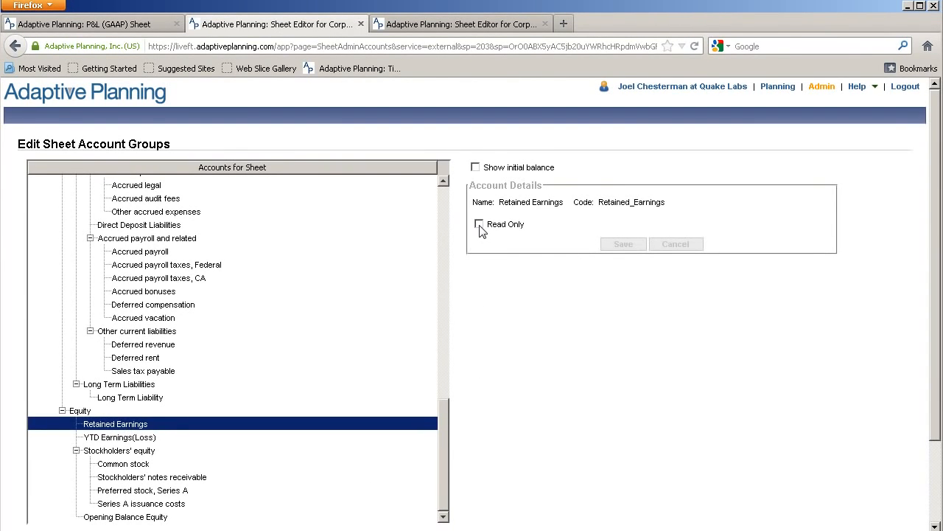
{"action": "left_click_drag", "start_coordinate": [487, 231], "coordinate": [533, 231]}
{"action": "left_click", "coordinate": [480, 224]}
{"action": "left_click", "coordinate": [619, 245]}
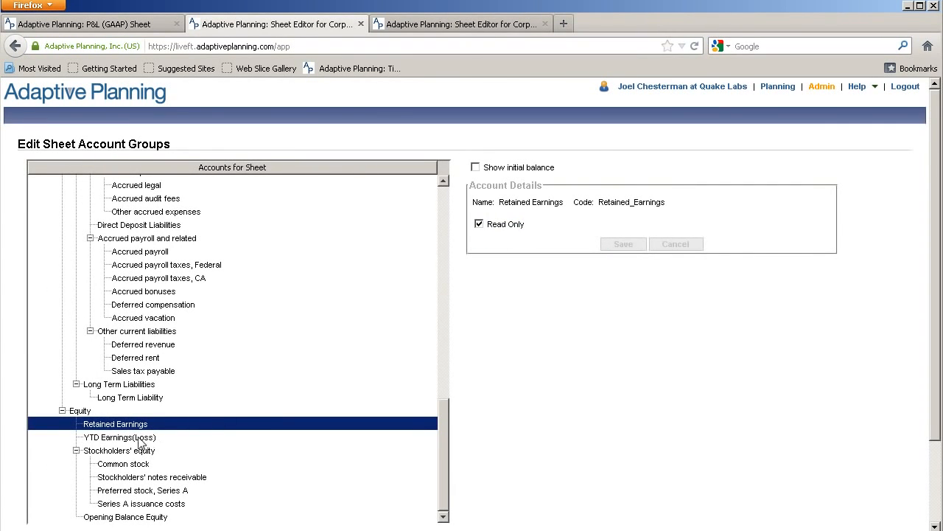
Make the YTD Earnings(Loss) account under Equity read-only on the balance sheet and save the setting
{"action": "left_click", "coordinate": [140, 438]}
{"action": "left_click", "coordinate": [480, 224]}
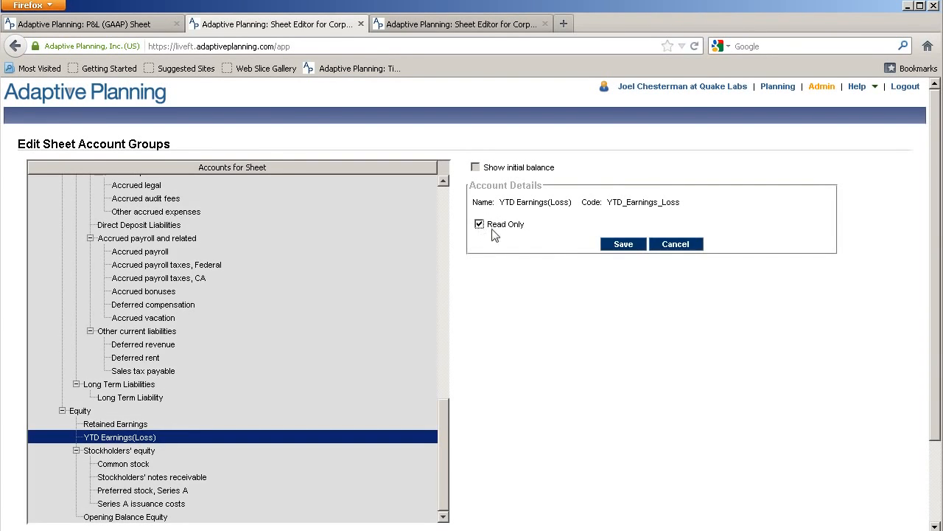
{"action": "left_click", "coordinate": [622, 244]}
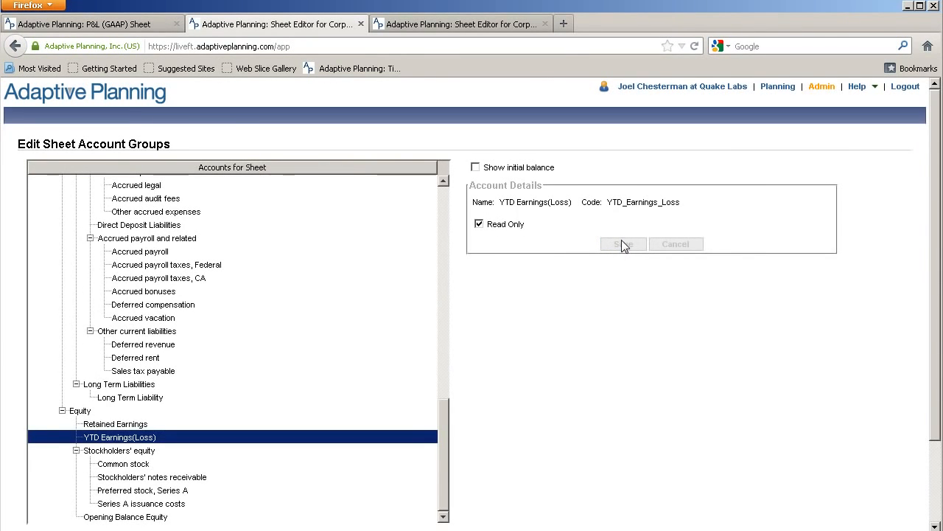
Return to the US Balance Sheet in planning and inspect the Retained Earnings and YTD Earnings(Loss) cells from Aug-2012 to Dec-2012
{"action": "left_click", "coordinate": [781, 88]}
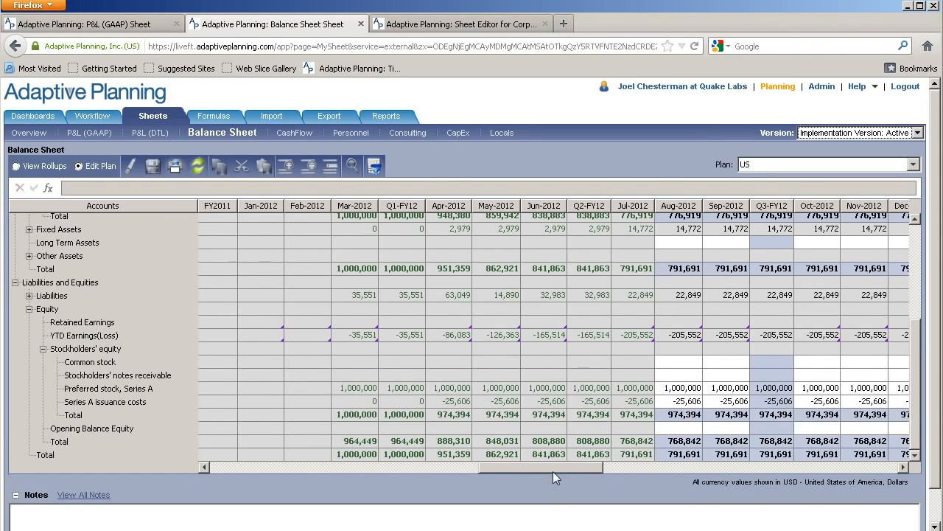
{"action": "left_click_drag", "start_coordinate": [554, 471], "coordinate": [594, 468]}
{"action": "left_click", "coordinate": [433, 327]}
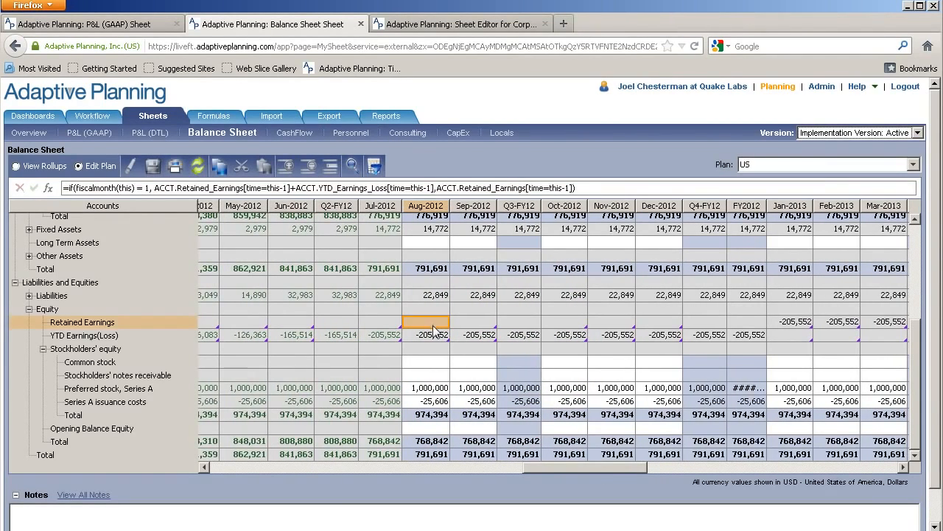
{"action": "left_click", "coordinate": [434, 335]}
{"action": "left_click", "coordinate": [475, 325]}
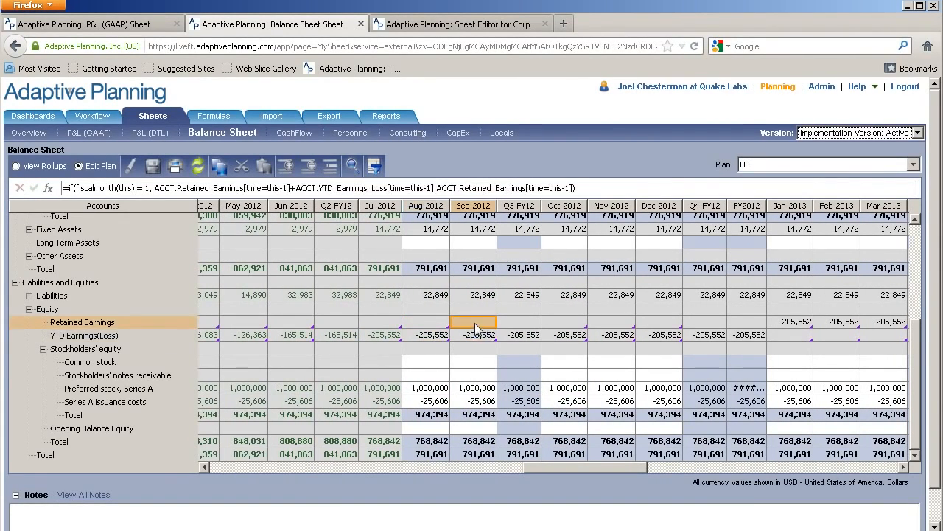
{"action": "left_click", "coordinate": [569, 335]}
{"action": "left_click", "coordinate": [611, 335]}
{"action": "left_click", "coordinate": [660, 335]}
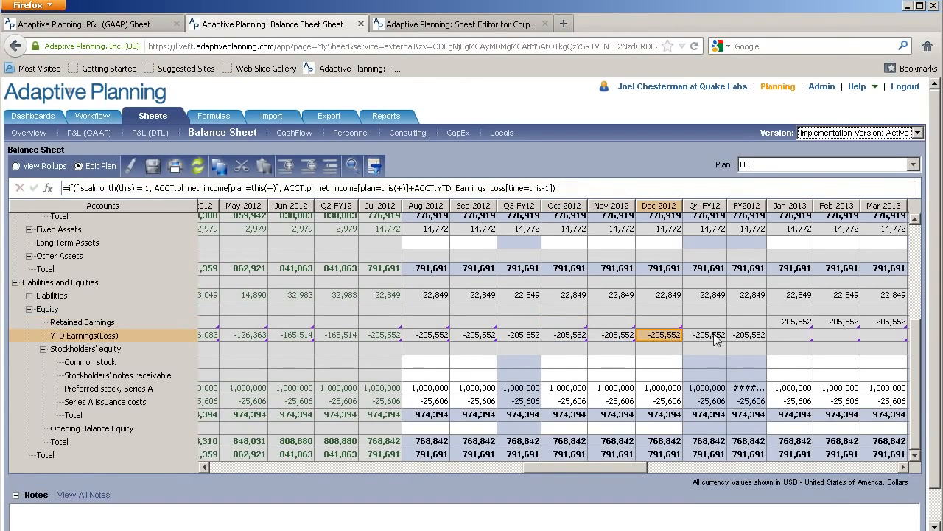
Examine how Retained Earnings and YTD Earnings(Loss) carry over from Dec-2012 into the 2013 months and beyond
{"action": "left_click_drag", "start_coordinate": [565, 470], "coordinate": [611, 468]}
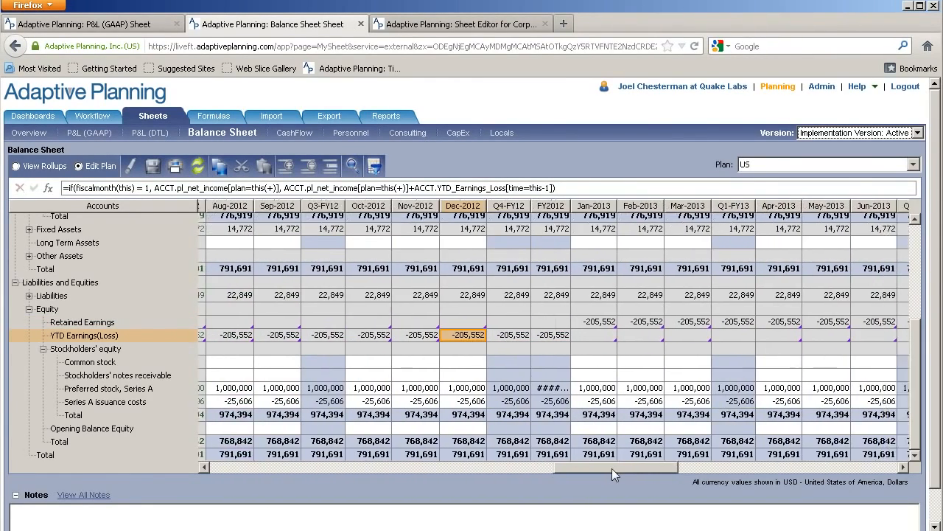
{"action": "left_click", "coordinate": [586, 322]}
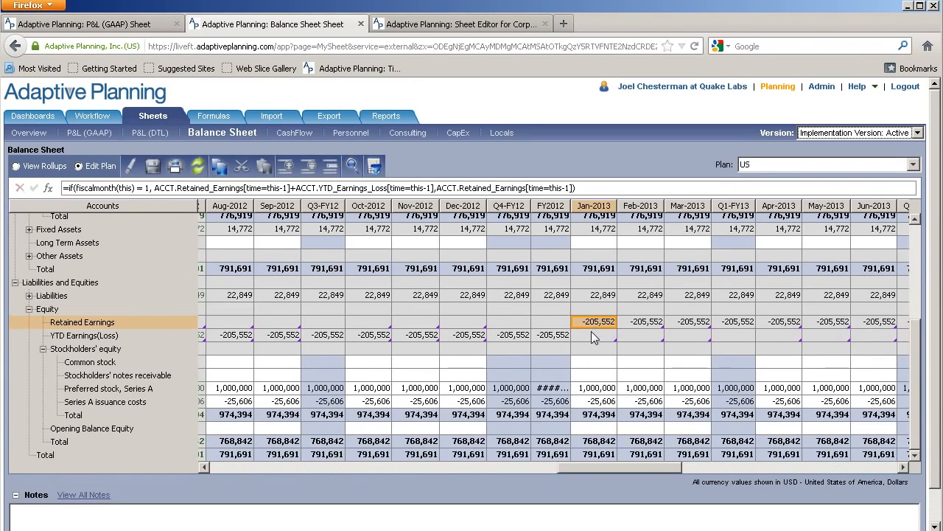
{"action": "left_click_drag", "start_coordinate": [591, 334], "coordinate": [761, 336]}
{"action": "left_click_drag", "start_coordinate": [848, 342], "coordinate": [865, 336]}
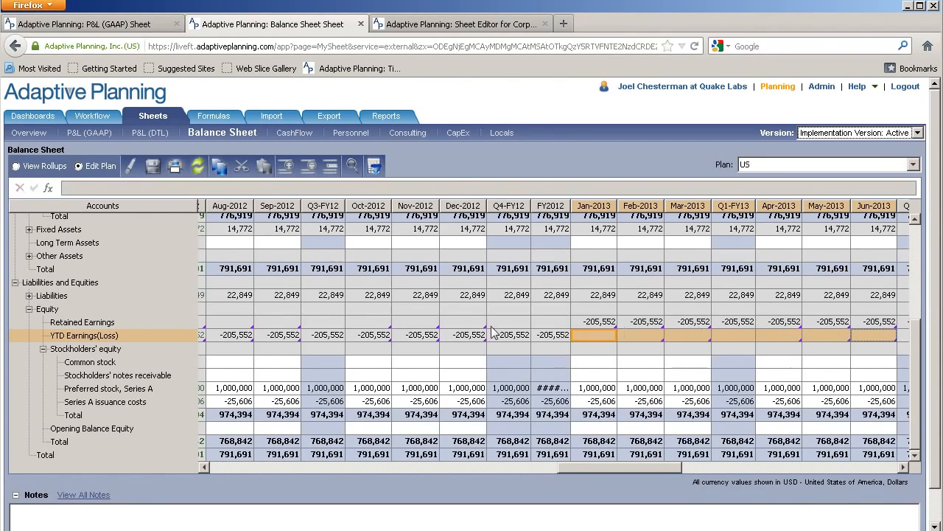
{"action": "left_click_drag", "start_coordinate": [664, 326], "coordinate": [829, 328]}
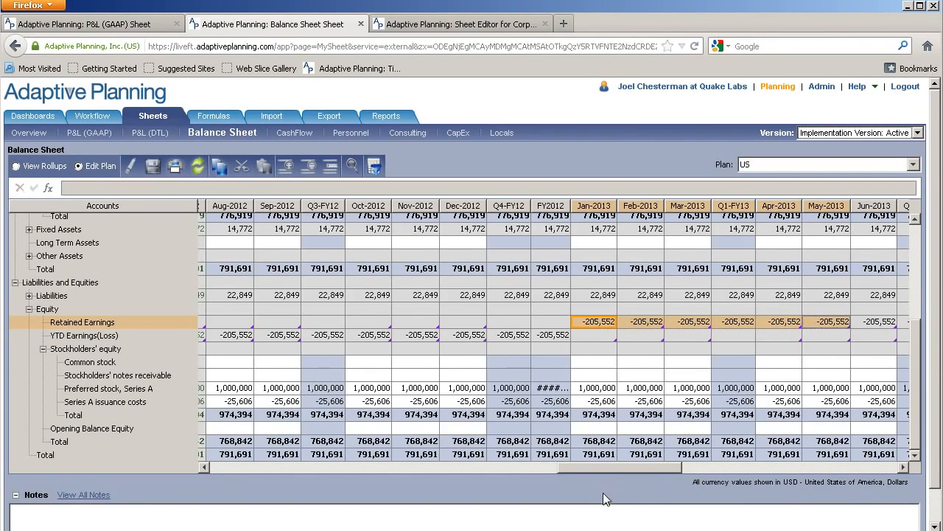
{"action": "left_click_drag", "start_coordinate": [610, 465], "coordinate": [710, 466]}
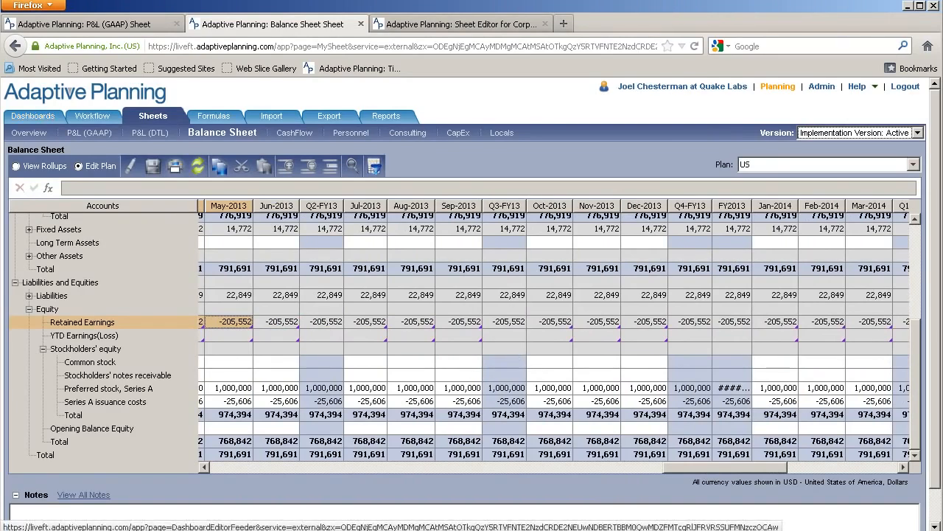